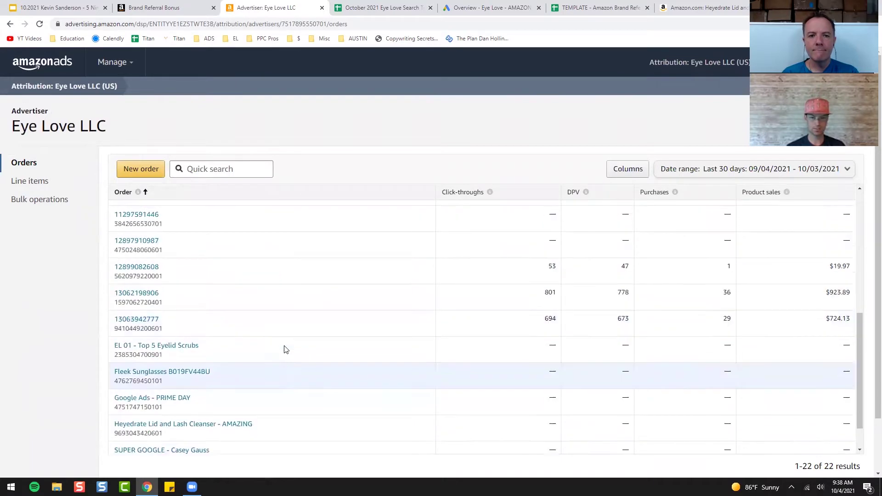
# - Sort the Eye Love LLC attribution orders by product sales from highest to lowest and review them
pyautogui.click(766, 195)
pyautogui.click(764, 197)
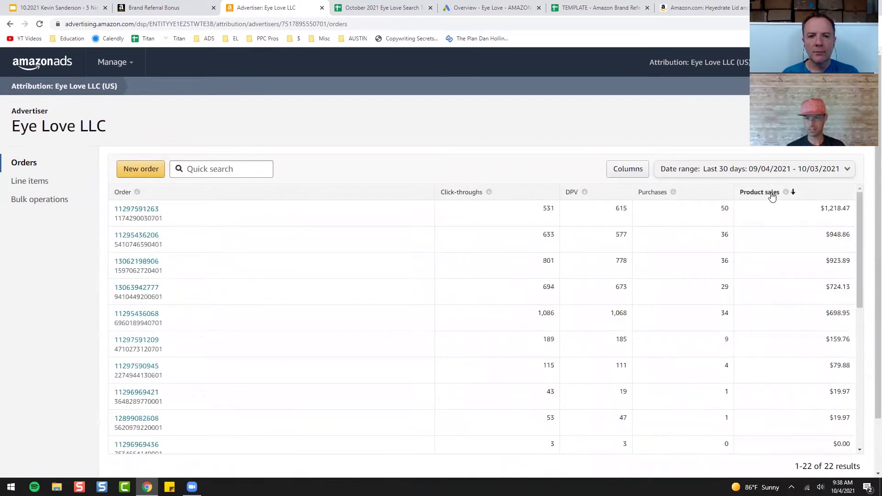
pyautogui.scroll(-5, 756, 308)
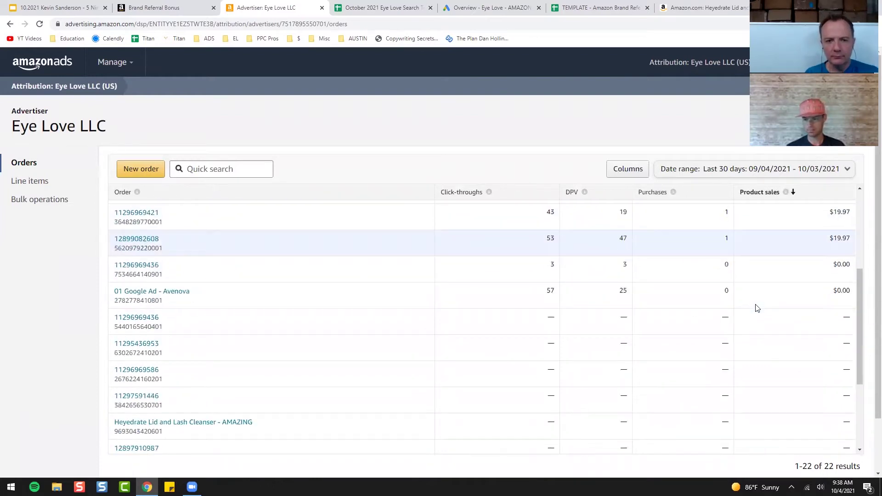
pyautogui.scroll(5, 756, 307)
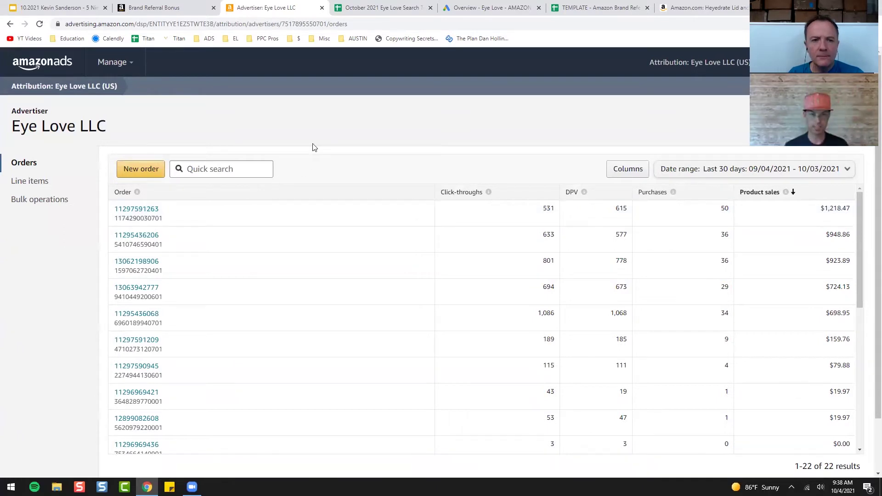
# - In the October 2021 Eye Love Search Term Report, select the customer search terms in G16, G29, G45, G65, G75 and G76 together
pyautogui.click(381, 8)
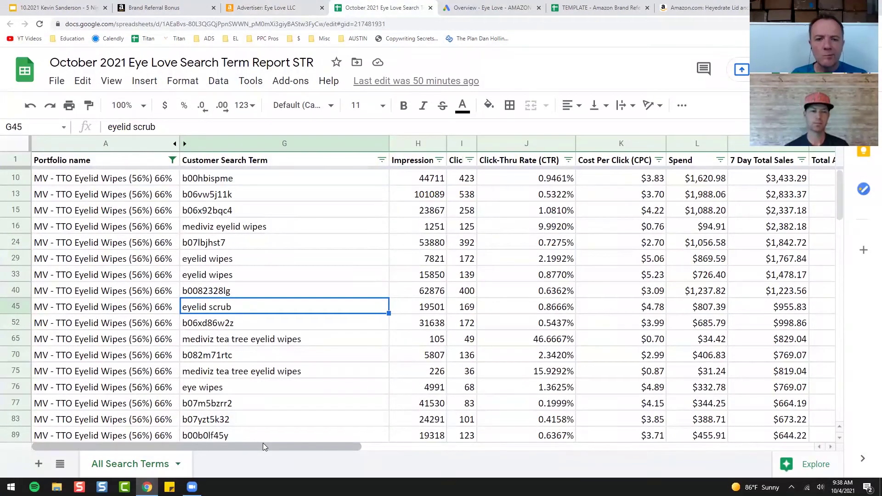
pyautogui.moveTo(264, 446); pyautogui.dragTo(193, 454)
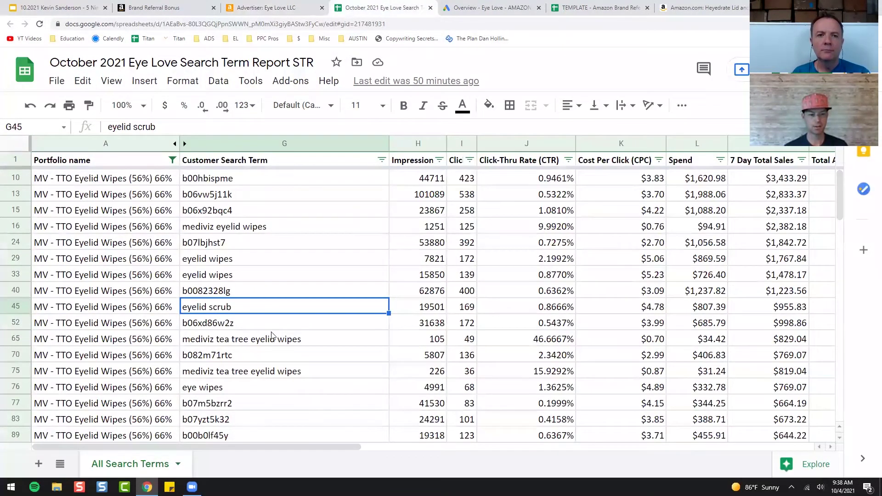
pyautogui.scroll(-20, 271, 335)
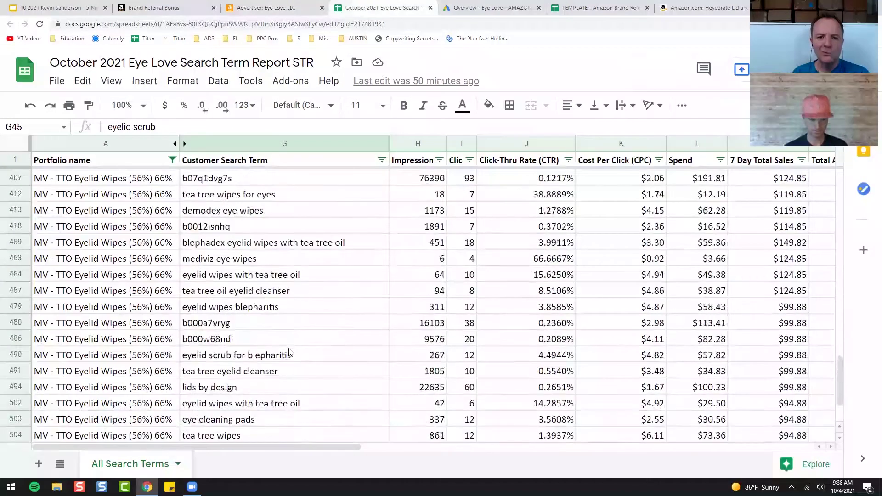
pyautogui.scroll(20, 290, 353)
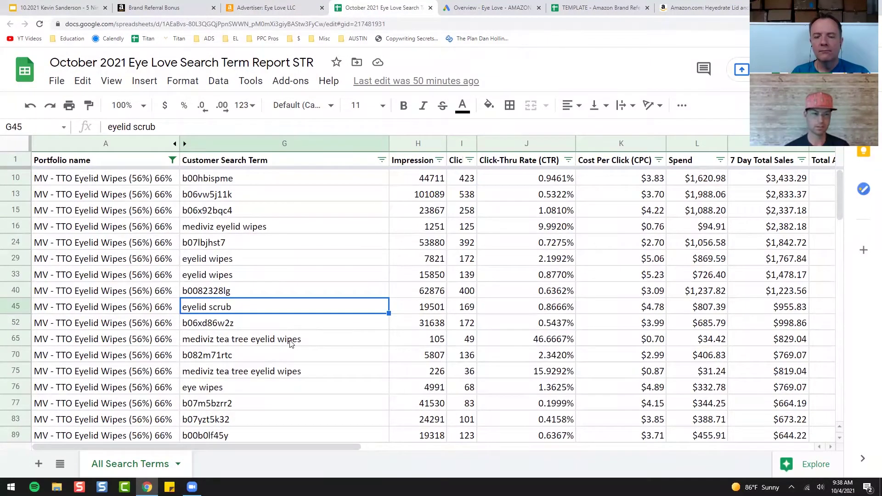
pyautogui.click(242, 232)
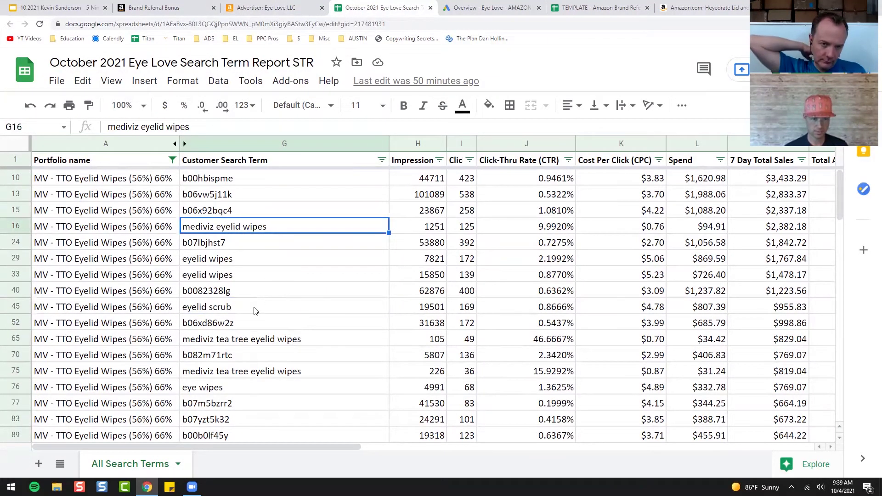
pyautogui.keyDown('ctrl'); pyautogui.click(252, 307); pyautogui.keyUp('ctrl')
pyautogui.keyDown('ctrl'); pyautogui.click(248, 264); pyautogui.keyUp('ctrl')
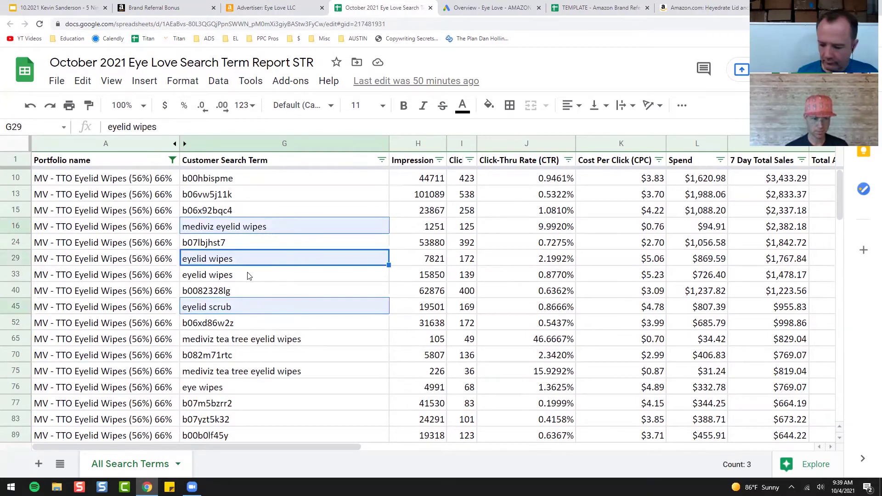
pyautogui.keyDown('ctrl'); pyautogui.click(256, 342); pyautogui.keyUp('ctrl')
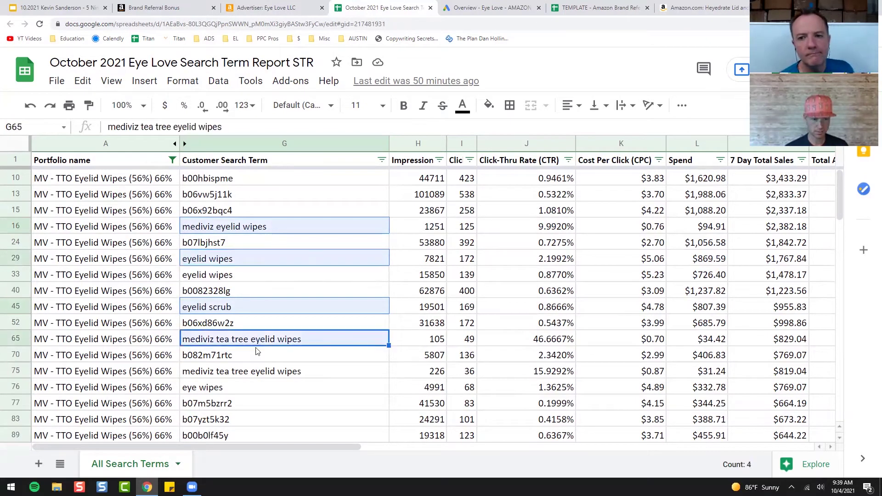
pyautogui.keyDown('ctrl'); pyautogui.click(253, 373); pyautogui.keyUp('ctrl')
pyautogui.keyDown('shift'); pyautogui.click(249, 390); pyautogui.keyUp('shift')
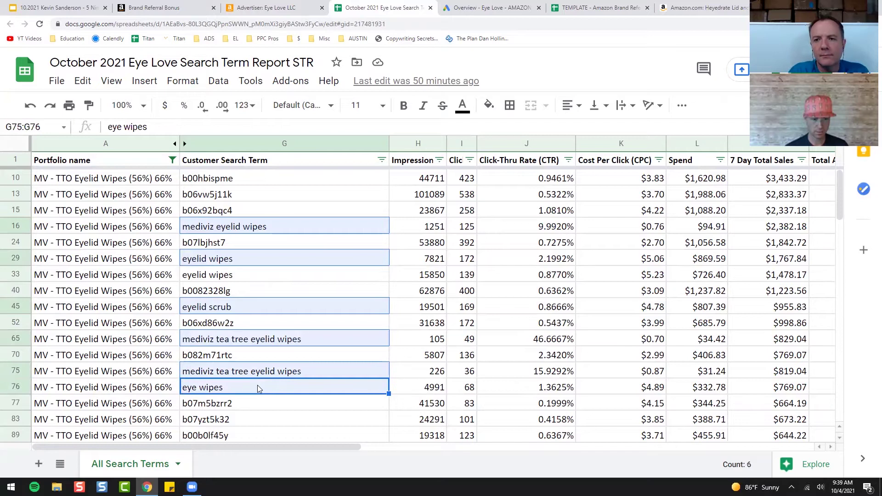
# - Add the search terms in G114, G115, G121 and G122 to the selection, then fill all selected cells cyan and copy them
pyautogui.scroll(-2, 294, 363)
pyautogui.scroll(-2, 295, 361)
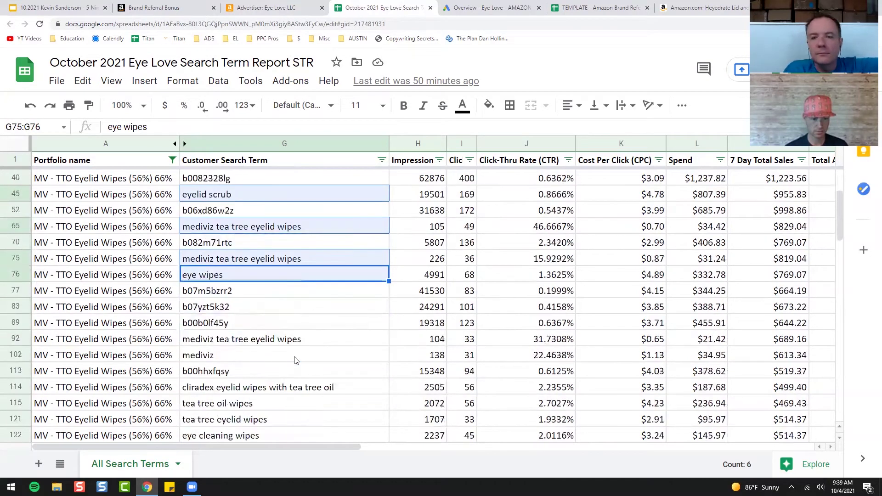
pyautogui.scroll(-1, 295, 361)
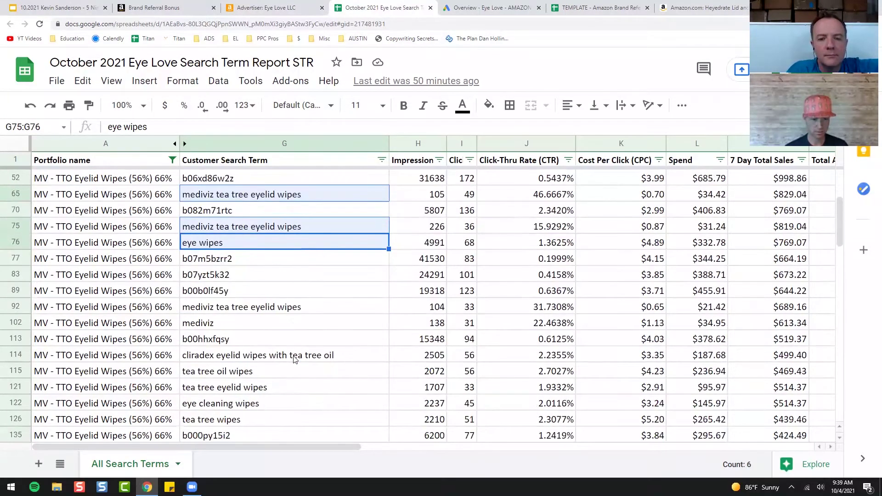
pyautogui.keyDown('ctrl'); pyautogui.click(273, 356); pyautogui.keyUp('ctrl')
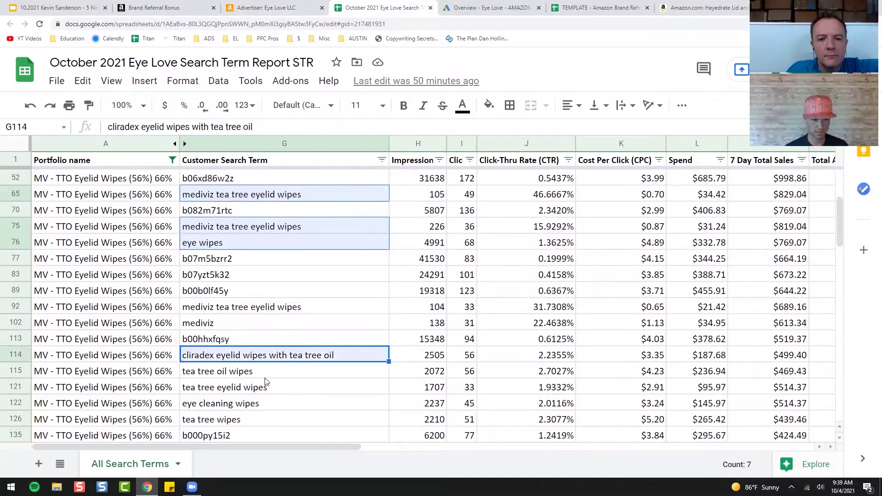
pyautogui.keyDown('shift'); pyautogui.click(264, 372); pyautogui.keyUp('shift')
pyautogui.keyDown('ctrl'); pyautogui.click(272, 391); pyautogui.keyUp('ctrl')
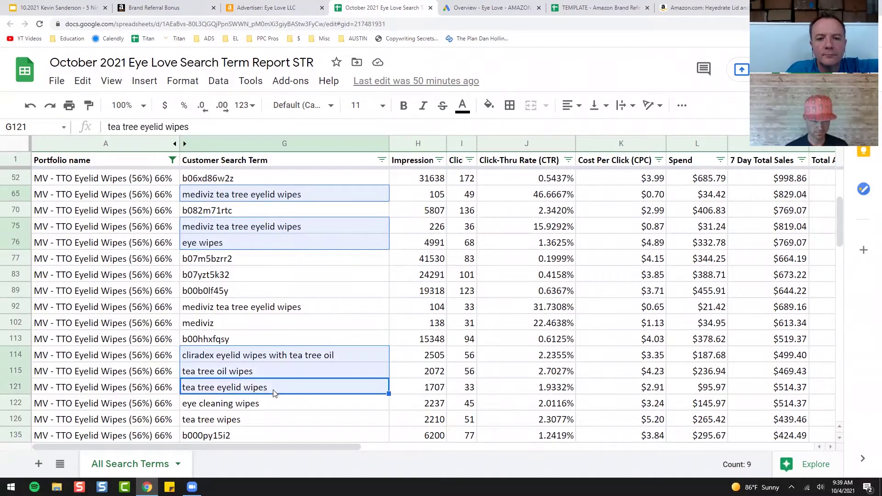
pyautogui.keyDown('shift'); pyautogui.click(266, 404); pyautogui.keyUp('shift')
pyautogui.scroll(3, 357, 350)
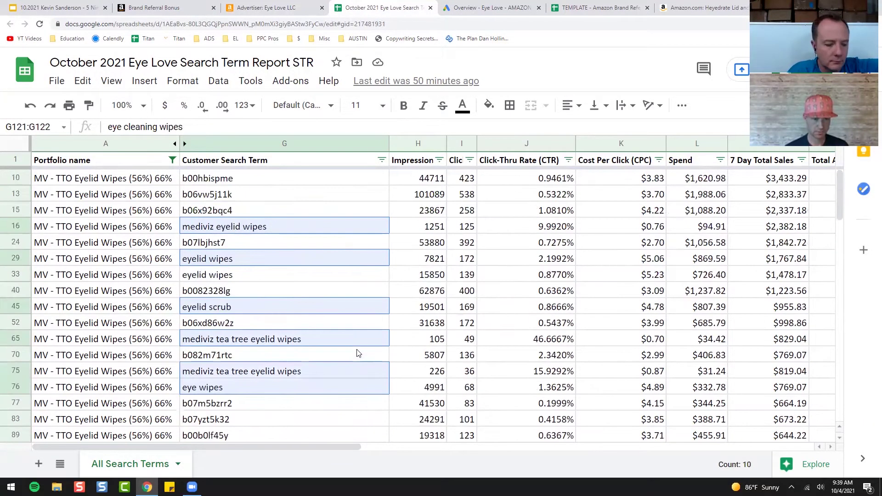
pyautogui.click(490, 108)
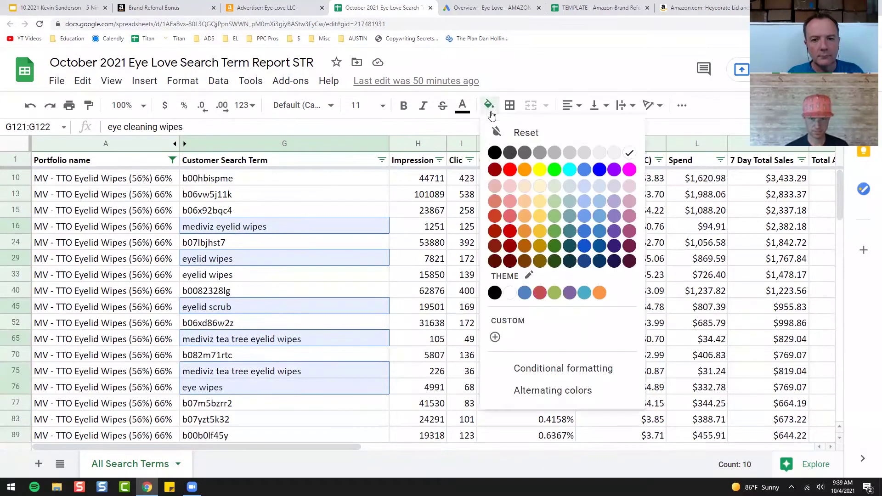
pyautogui.click(569, 171)
pyautogui.hotkey('ctrl', 'c')
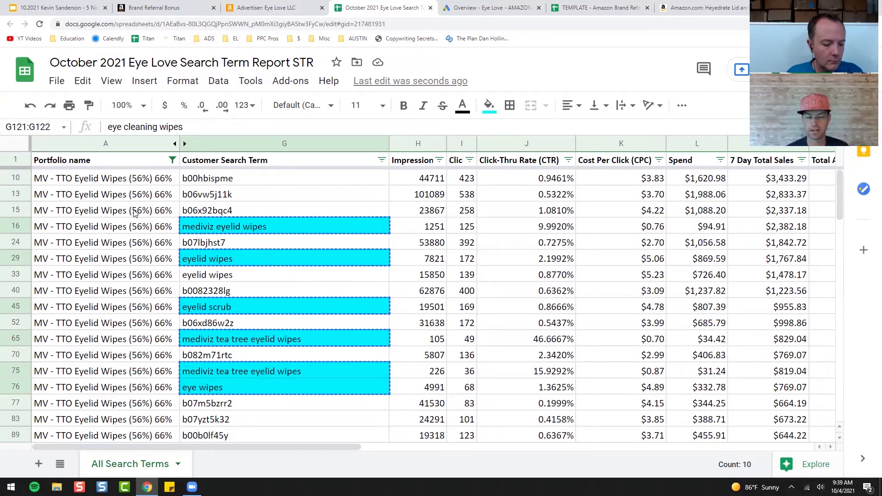
# - Switch to the Google Ads account and start a new campaign with Sales as its goal
pyautogui.click(477, 4)
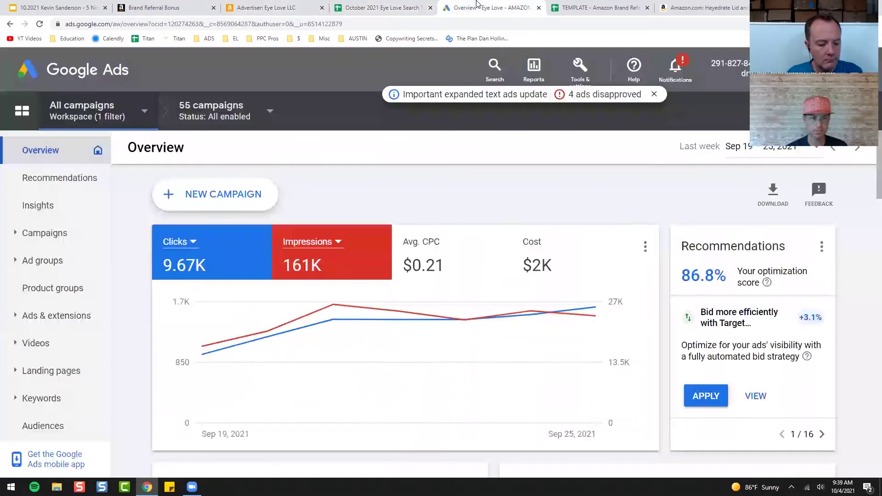
pyautogui.click(58, 233)
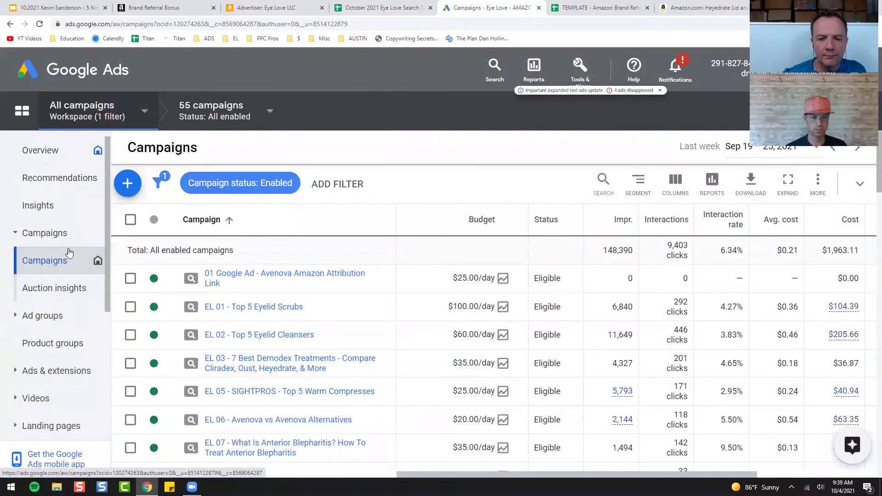
pyautogui.click(129, 184)
pyautogui.click(187, 236)
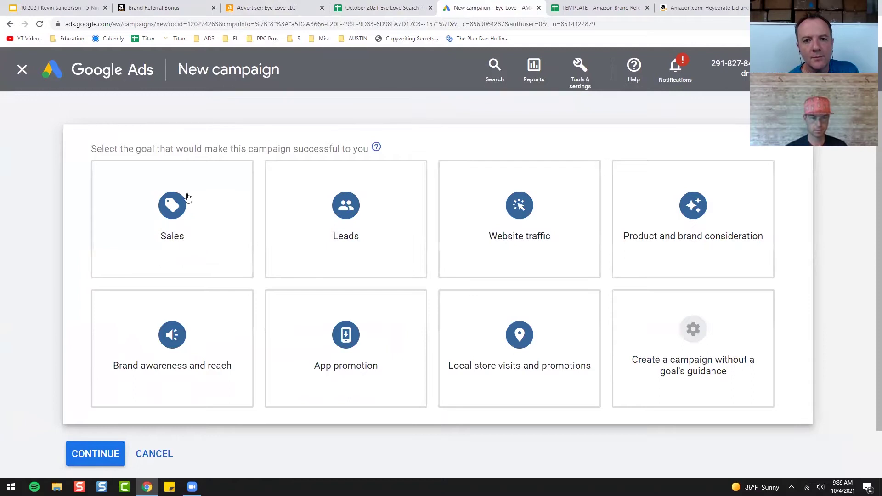
pyautogui.click(181, 226)
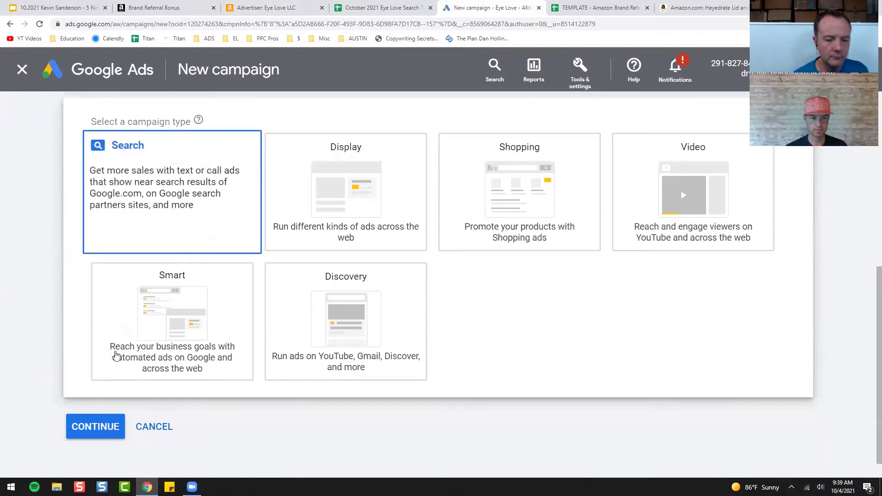
# - Examine the campaign goals and the descriptions of the campaign types offered for the Sales goal
pyautogui.scroll(3, 92, 367)
pyautogui.scroll(5, 79, 346)
pyautogui.moveTo(542, 222)
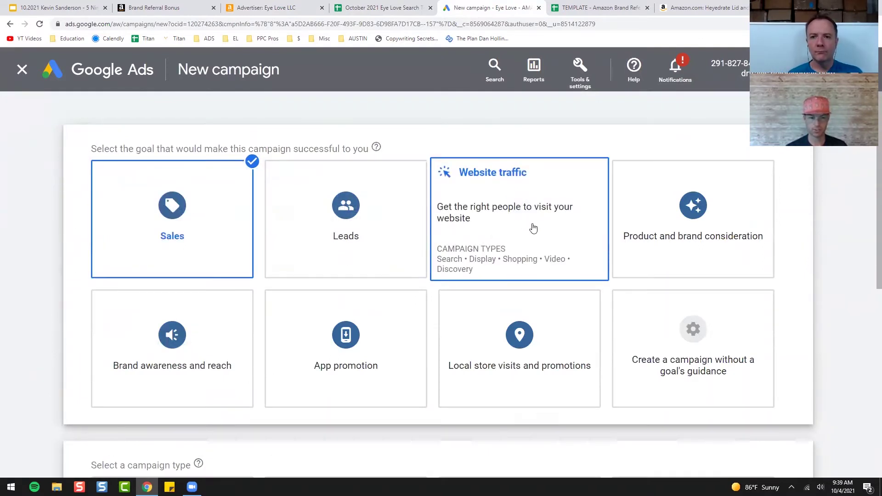
pyautogui.moveTo(191, 180)
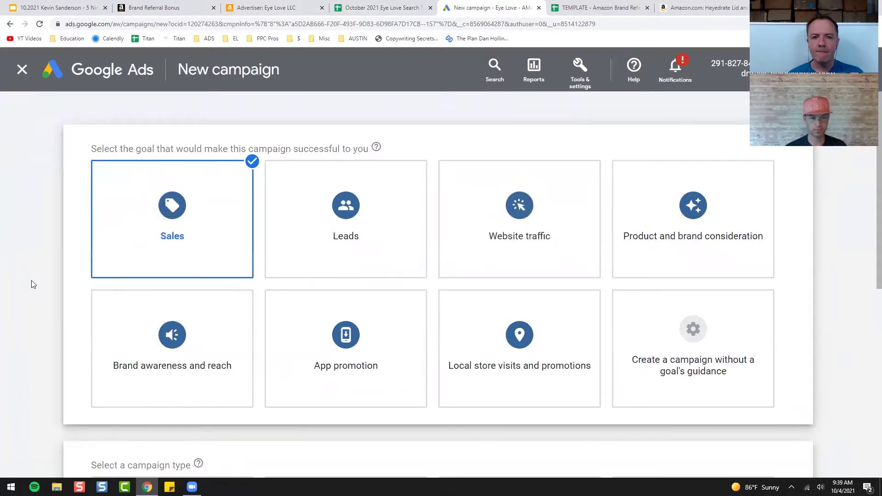
pyautogui.scroll(-6, 33, 282)
pyautogui.scroll(-2, 37, 285)
pyautogui.moveTo(130, 173)
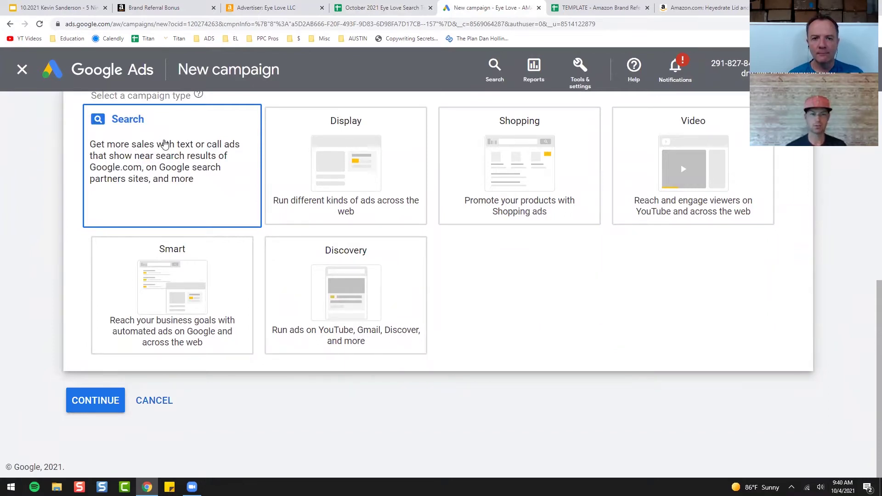
pyautogui.moveTo(322, 158)
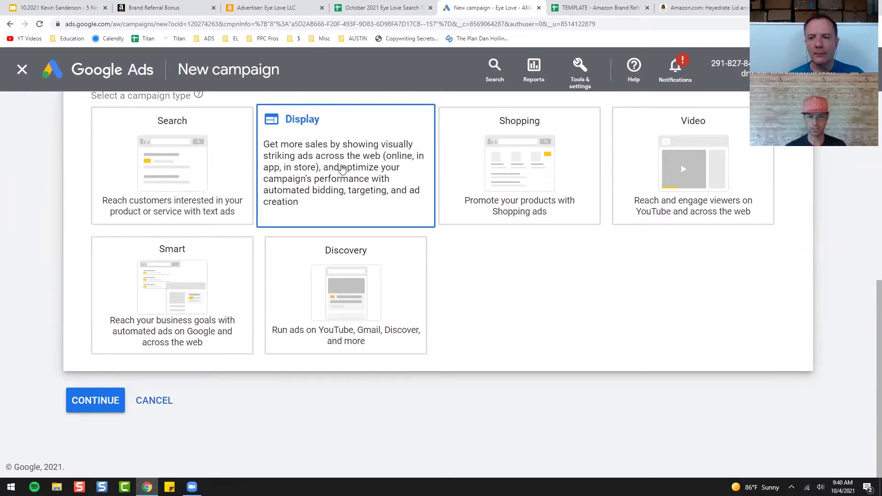
pyautogui.moveTo(498, 184)
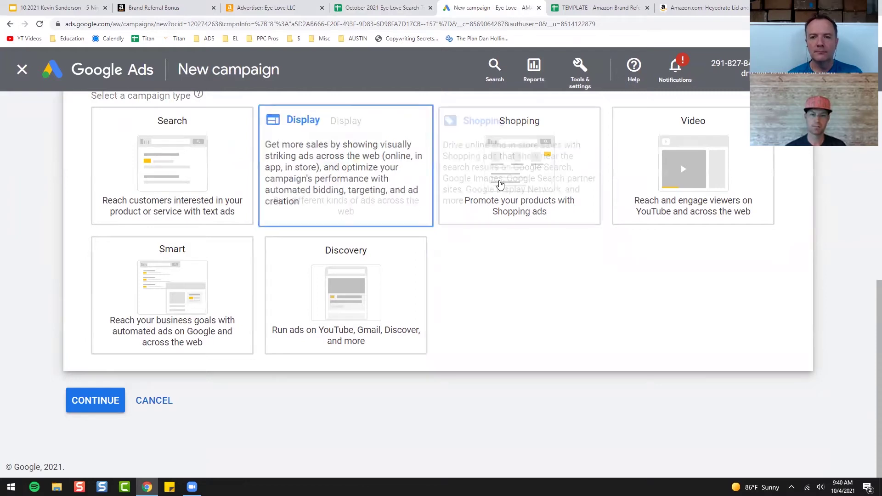
pyautogui.moveTo(703, 176)
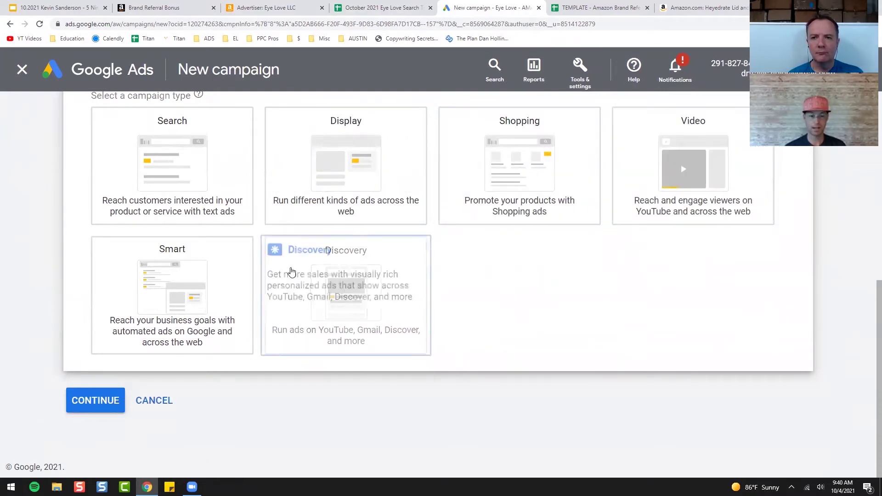
pyautogui.moveTo(269, 287)
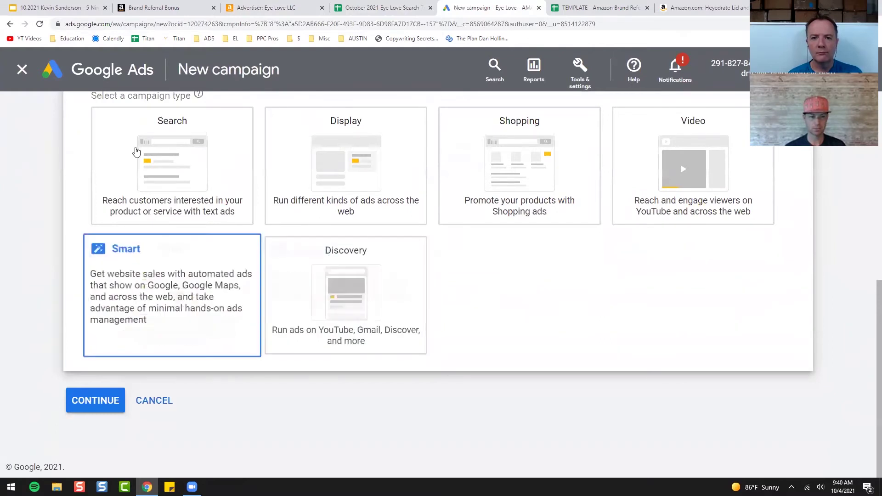
pyautogui.moveTo(186, 270)
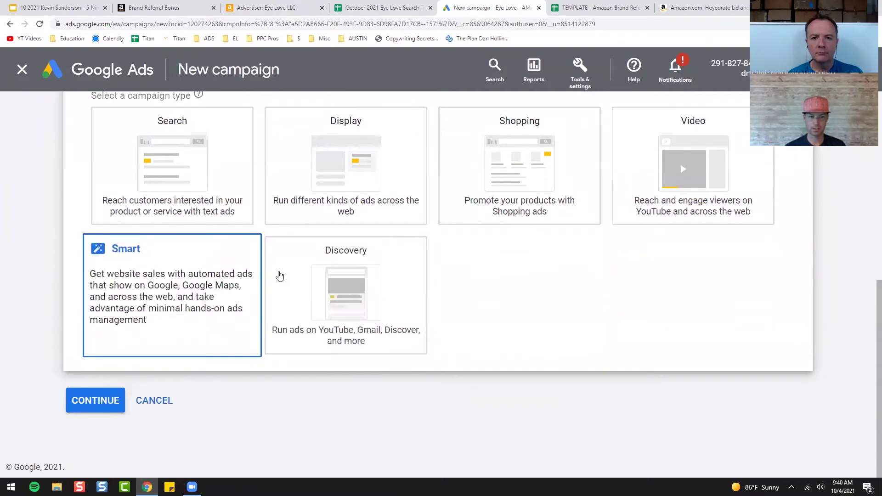
# - Choose Search as the campaign type, continue to the campaign settings, and name the campaign "02 Google Ads - TTO Eyelid Wipes"
pyautogui.click(187, 173)
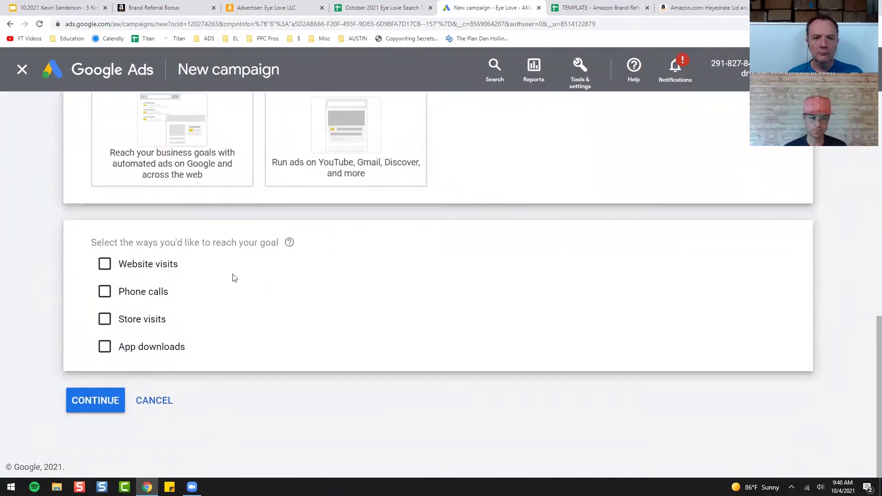
pyautogui.click(100, 406)
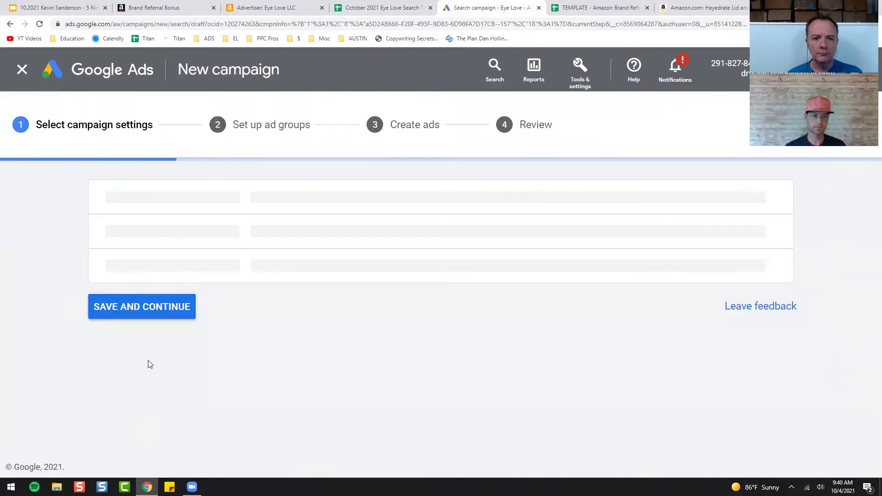
pyautogui.moveTo(325, 271); pyautogui.dragTo(241, 249)
pyautogui.write('02 Google -')
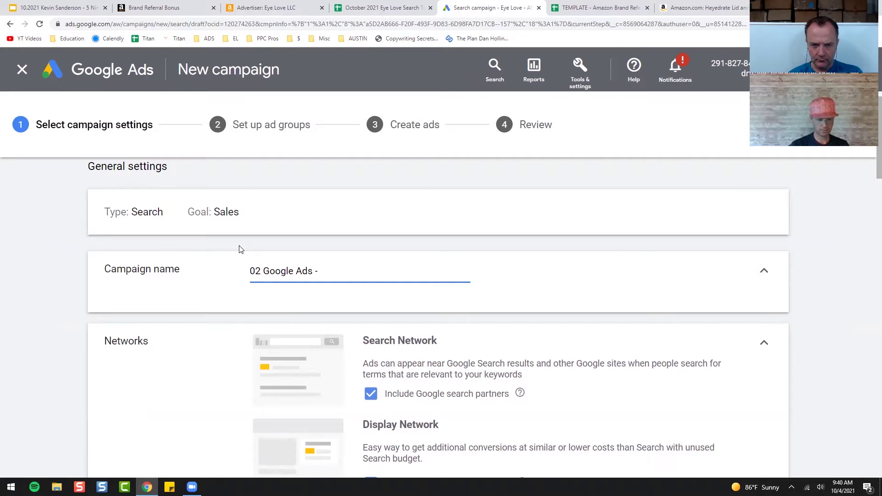
pyautogui.write(' Eyelid ')
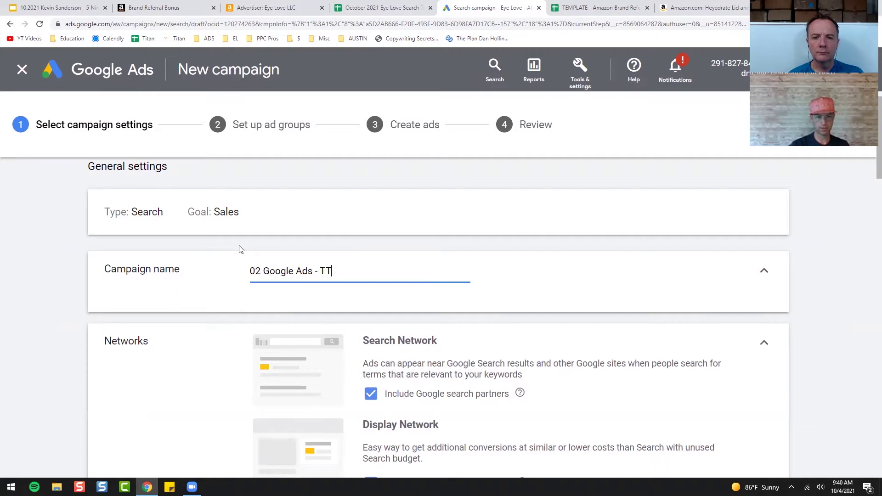
pyautogui.write('Wipes')
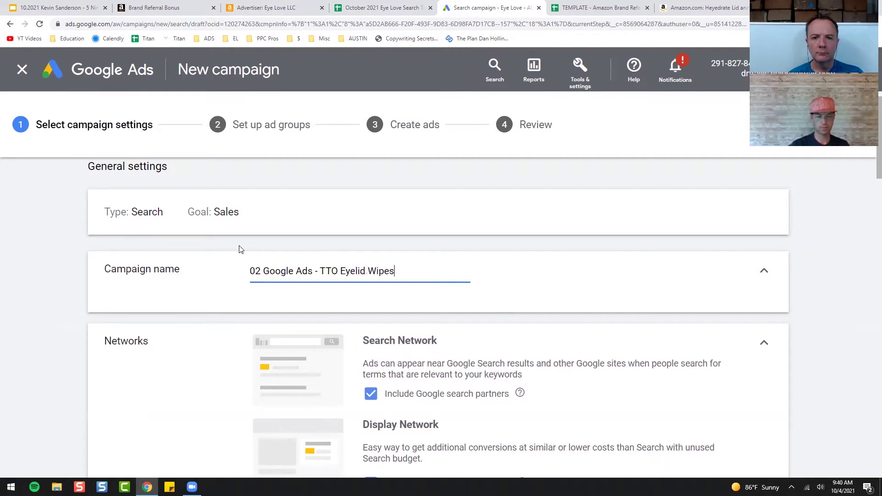
# - Append " - Amazon Attribution" to the campaign name and exclude both Google search partners and the Google Display Network
pyautogui.write(' - Amazon')
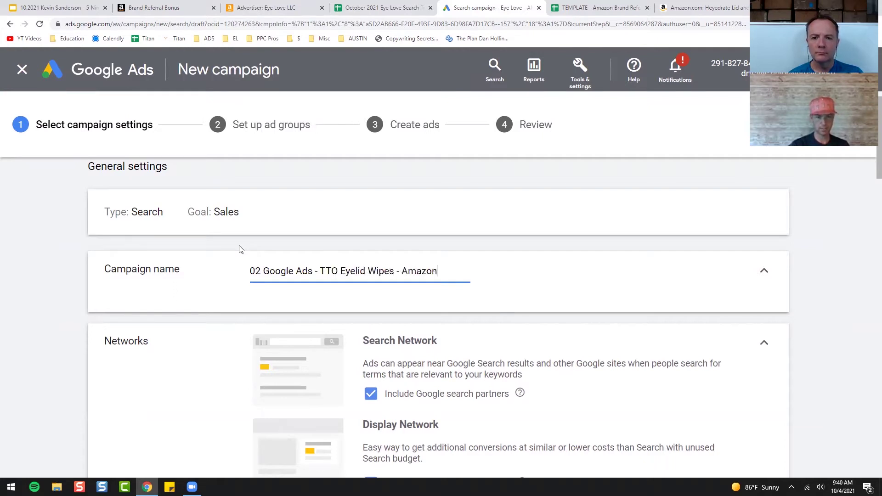
pyautogui.write(' Attribution')
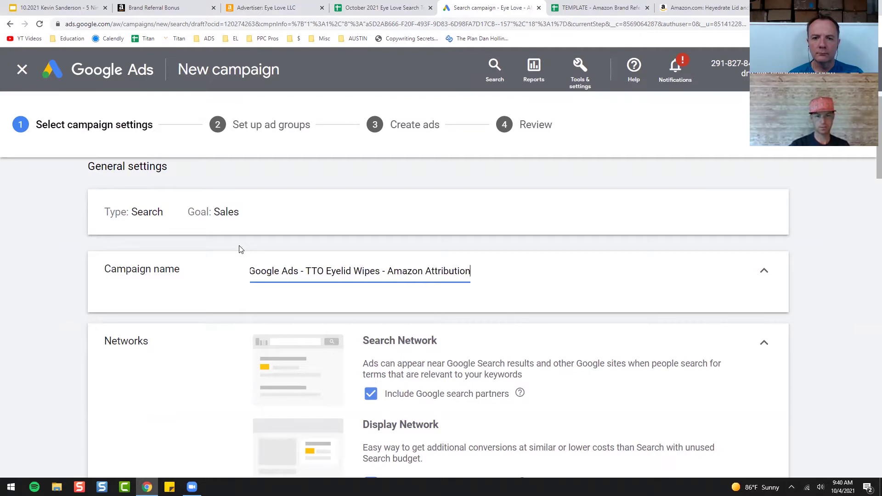
pyautogui.scroll(-5, 426, 243)
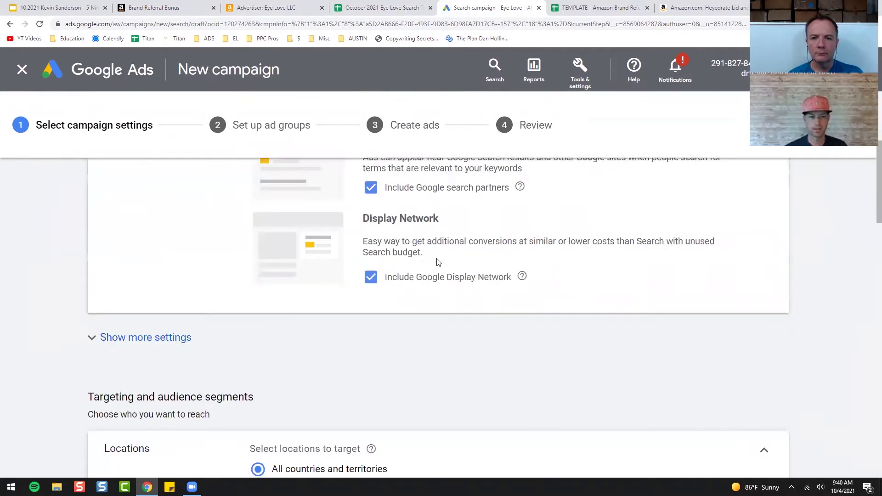
pyautogui.scroll(3, 436, 260)
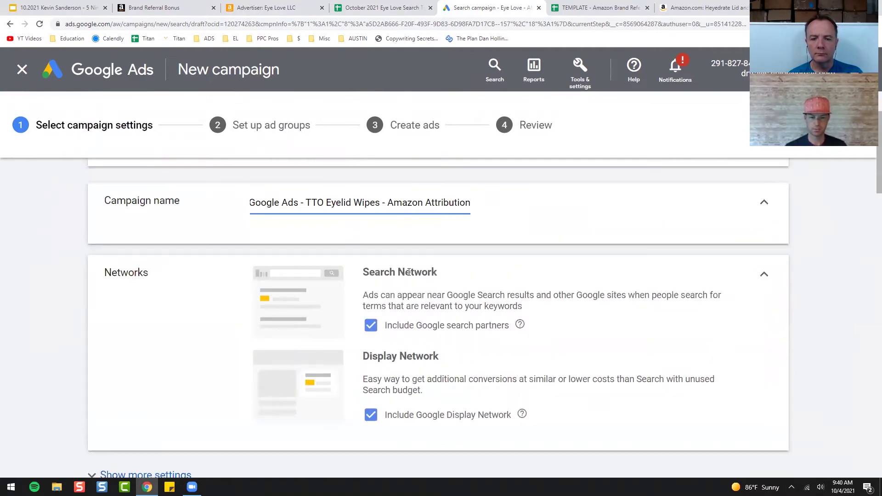
pyautogui.click(409, 416)
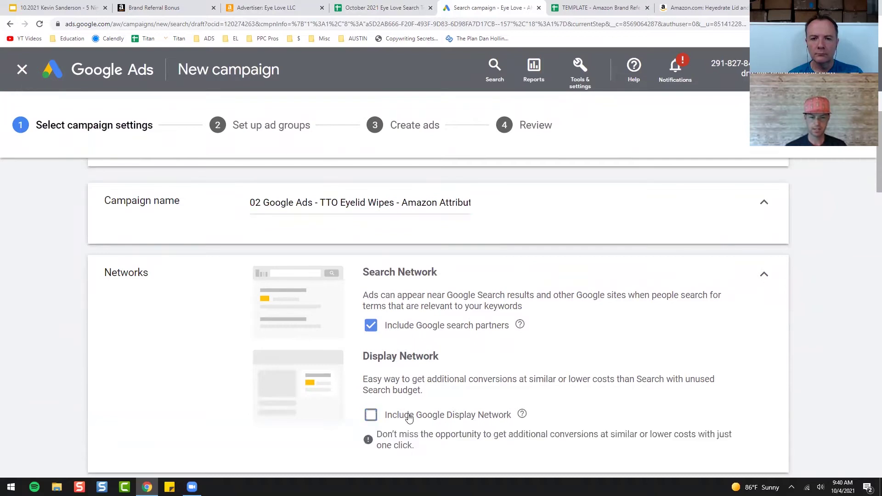
pyautogui.click(405, 327)
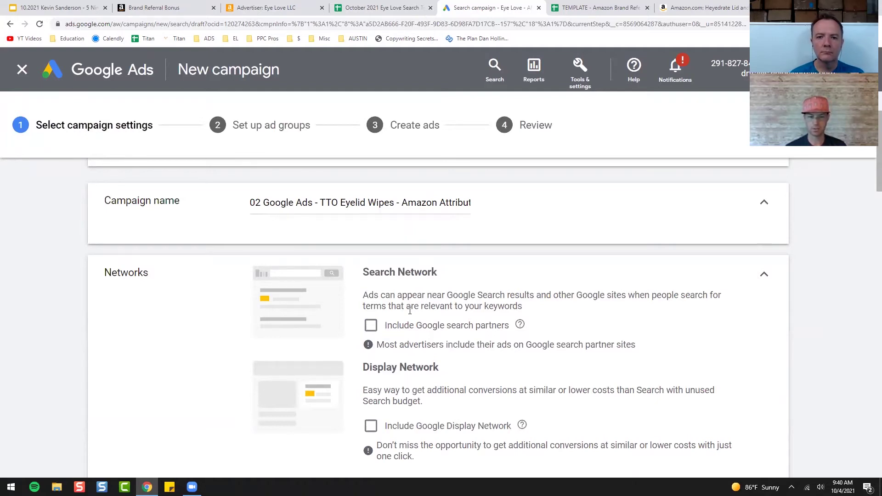
pyautogui.moveTo(520, 325)
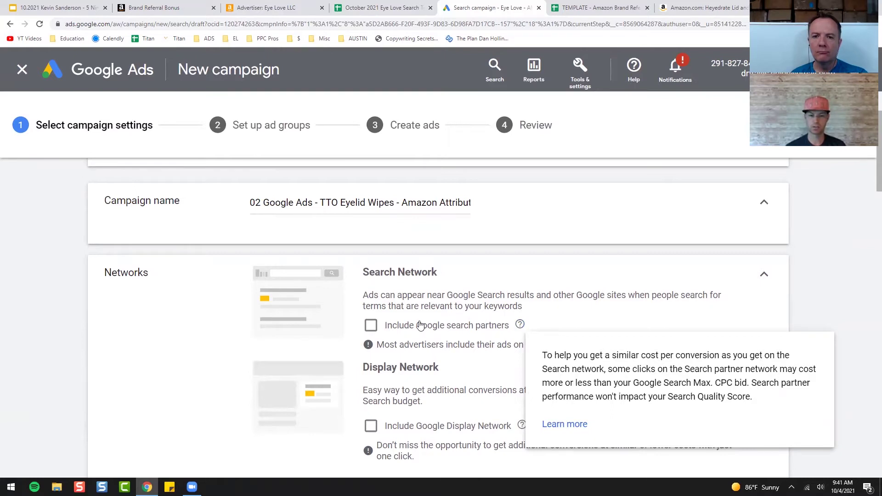
# - Target the United States as the campaign location and set the average daily budget to $25
pyautogui.scroll(-8, 409, 308)
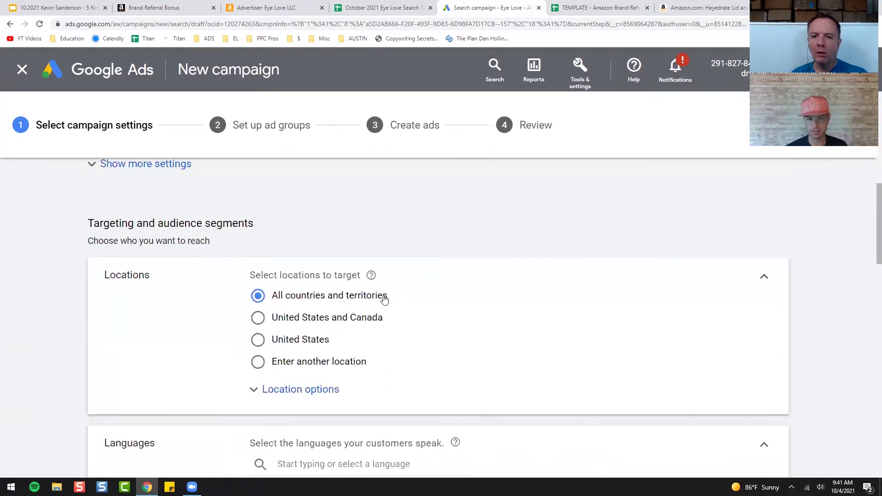
pyautogui.click(278, 342)
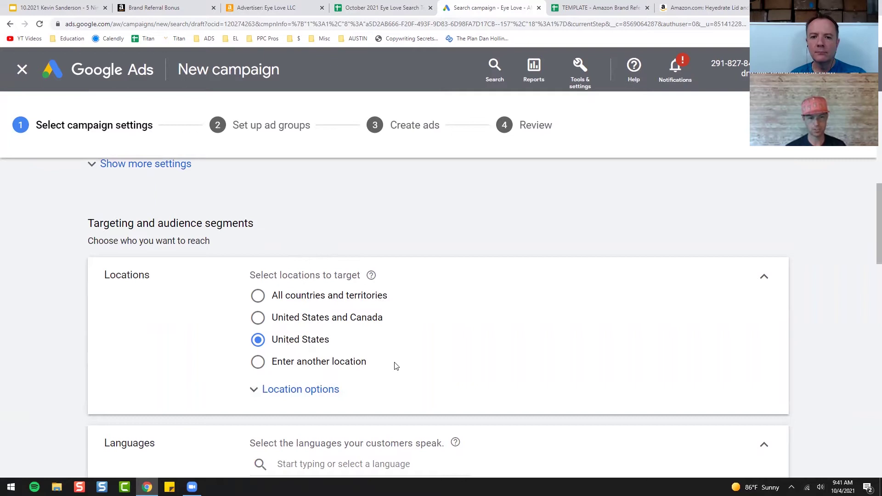
pyautogui.scroll(-5, 396, 367)
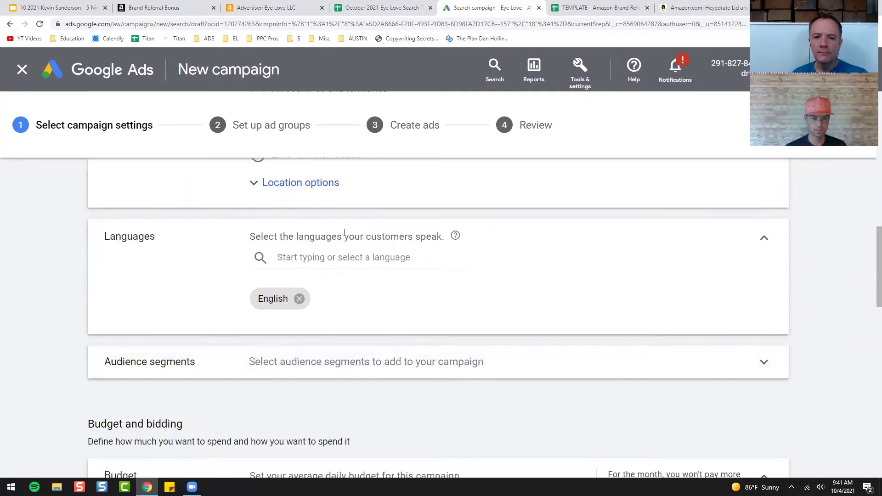
pyautogui.scroll(-2, 357, 312)
pyautogui.scroll(-3, 359, 306)
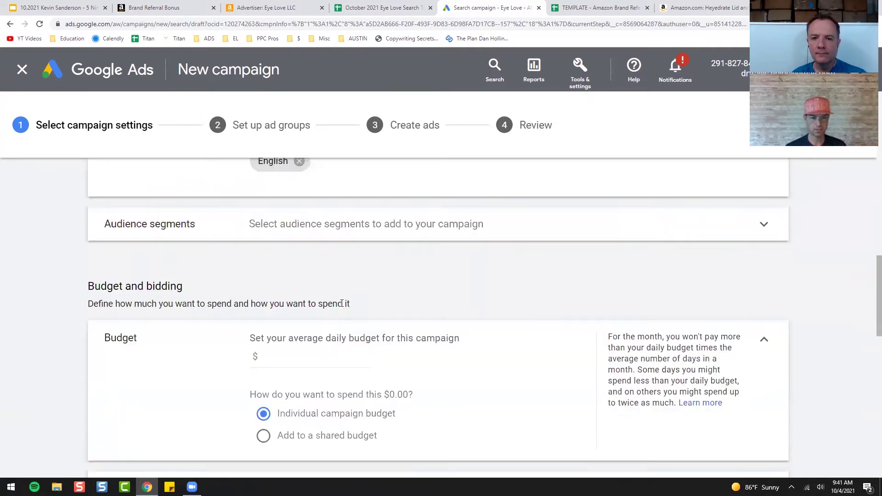
pyautogui.click(310, 287)
pyautogui.write('25')
pyautogui.click(51, 286)
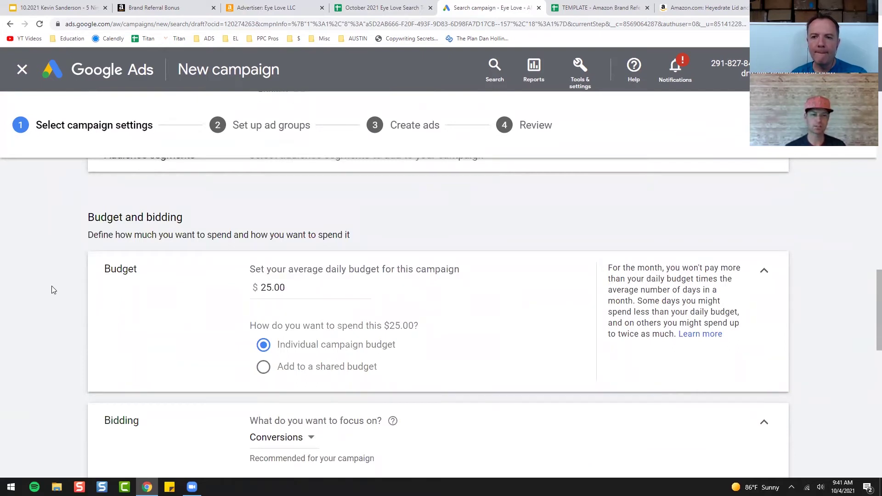
# - Select the bid strategy directly as Manual CPC and turn off the Enhanced CPC help for conversions
pyautogui.scroll(-6, 52, 290)
pyautogui.scroll(3, 75, 278)
pyautogui.scroll(-2, 295, 262)
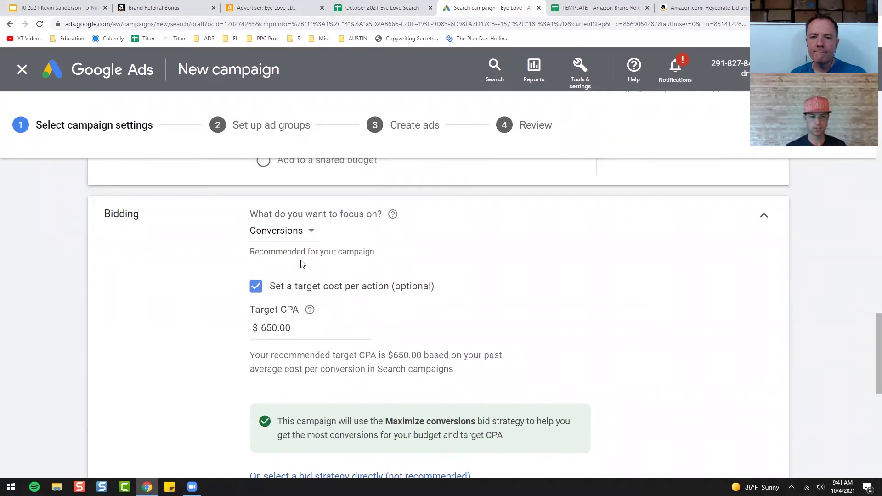
pyautogui.scroll(-1, 298, 260)
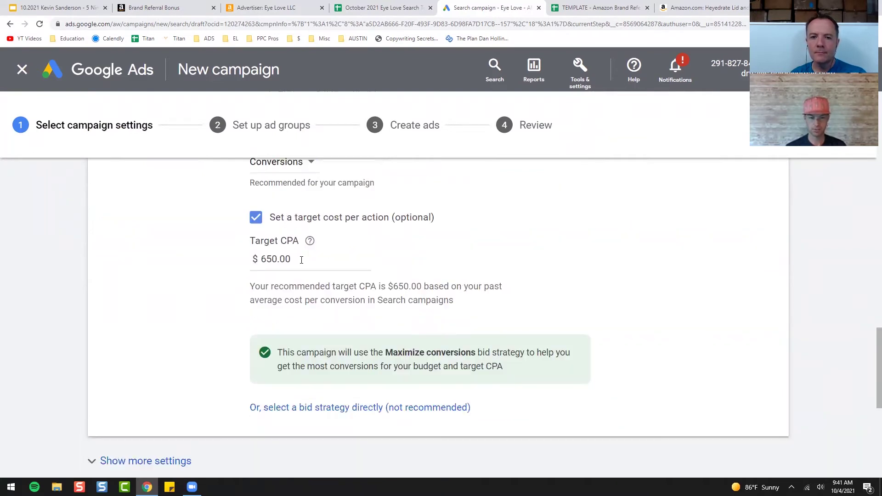
pyautogui.scroll(1, 257, 284)
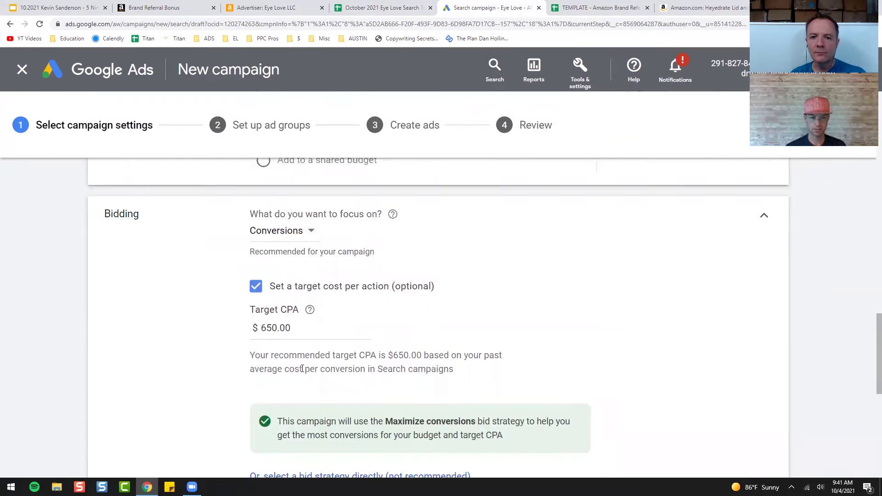
pyautogui.scroll(-1, 330, 475)
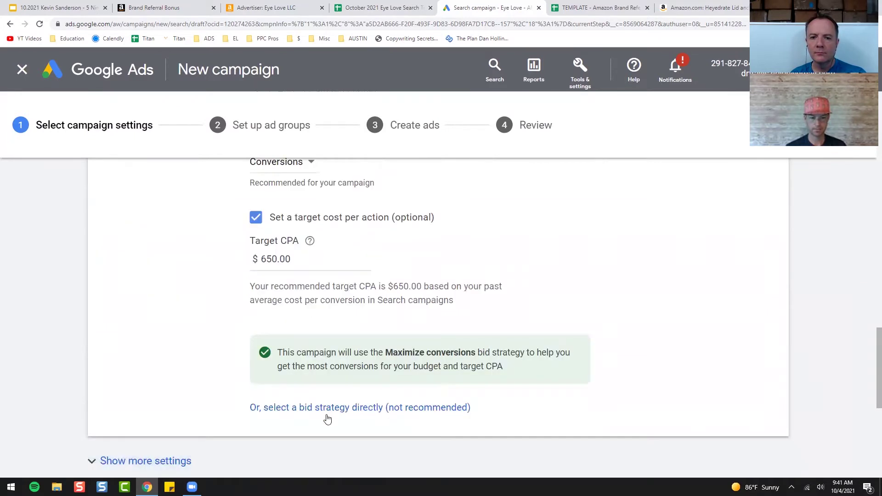
pyautogui.click(411, 408)
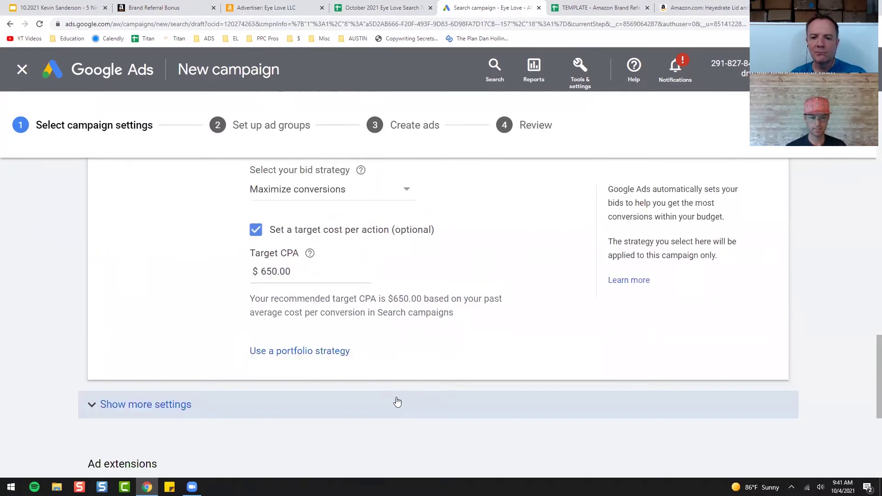
pyautogui.scroll(1, 306, 358)
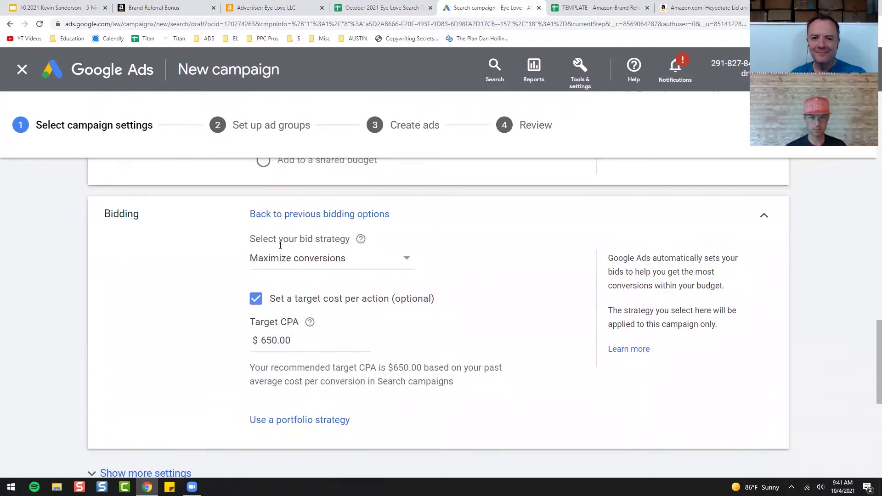
pyautogui.click(285, 261)
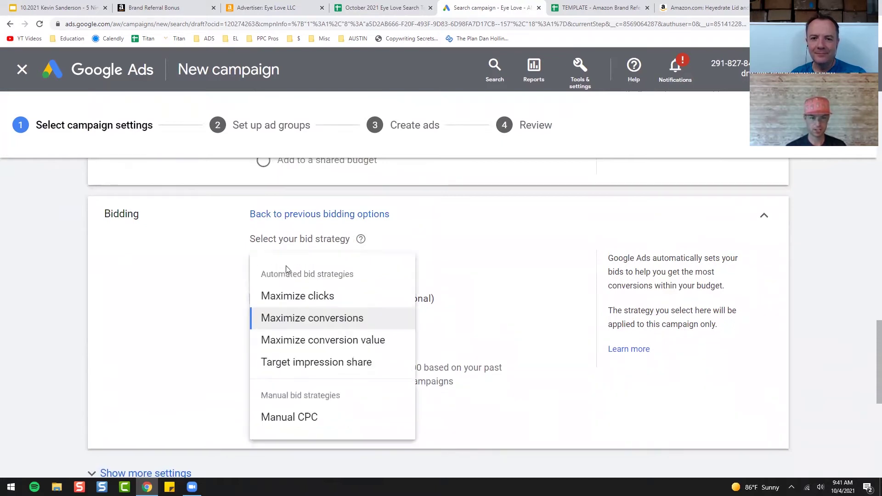
pyautogui.click(305, 418)
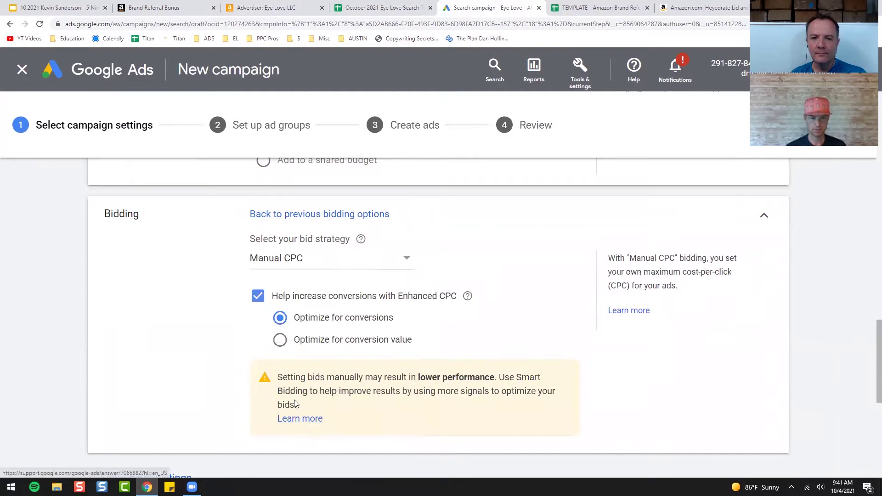
pyautogui.click(318, 297)
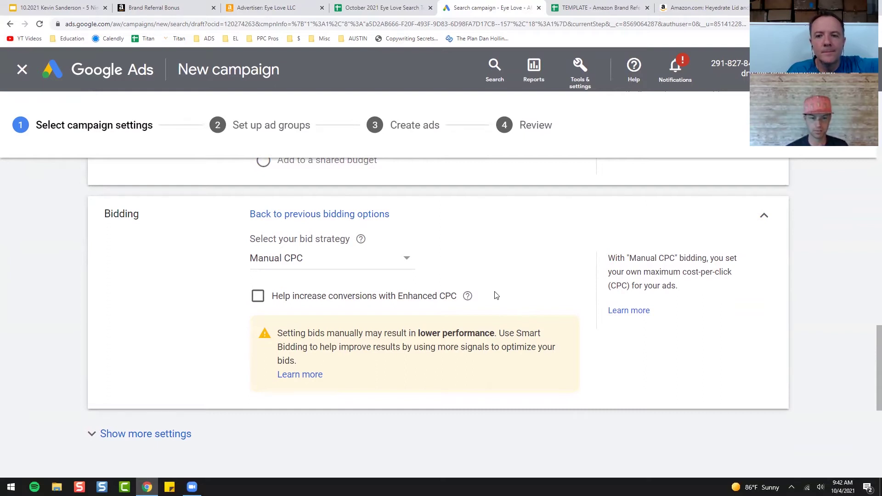
# - Check the account-level ad extensions, then save the campaign settings and continue to the ad group setup
pyautogui.scroll(-5, 195, 317)
pyautogui.scroll(-2, 191, 336)
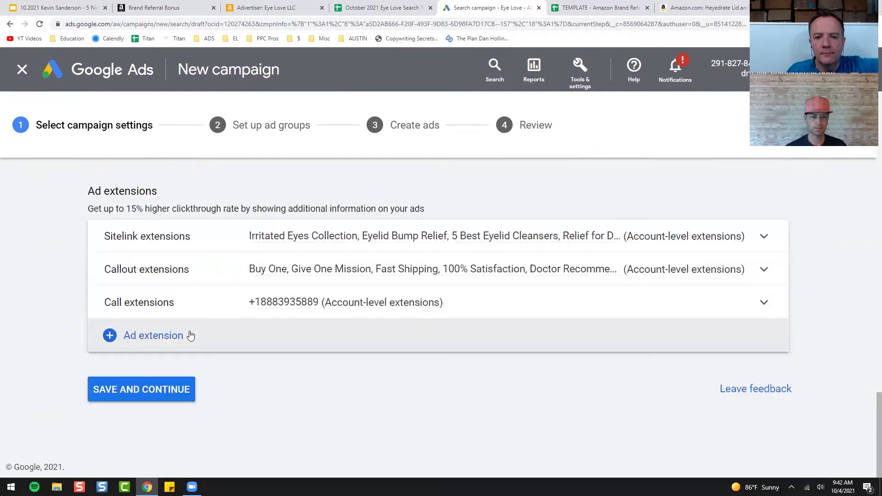
pyautogui.scroll(5, 138, 273)
pyautogui.scroll(-5, 140, 352)
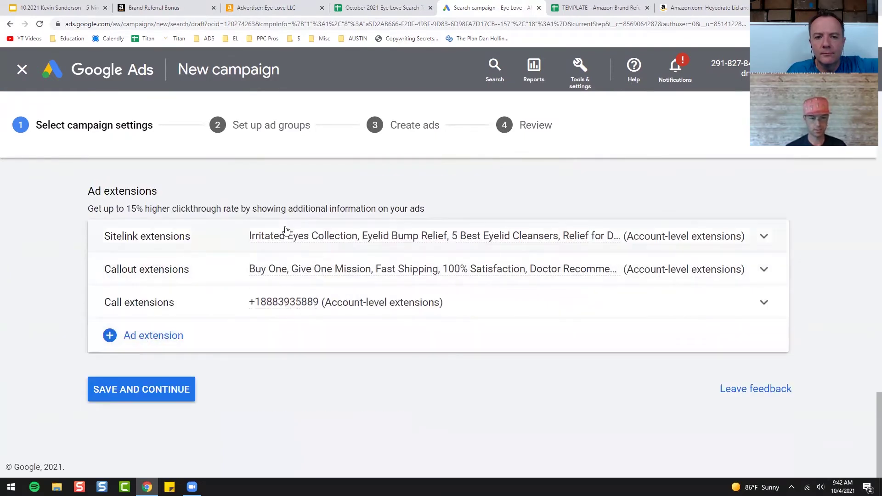
pyautogui.click(158, 390)
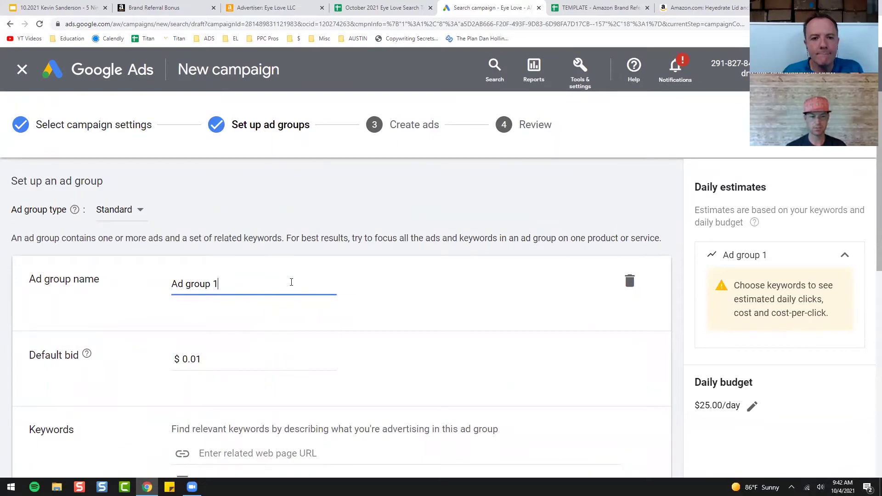
# - Paste the copied search terms, from "mediviz eyelid wipes" through "eye cleaning wipes", as keywords of Ad group 1
pyautogui.scroll(-2, 632, 291)
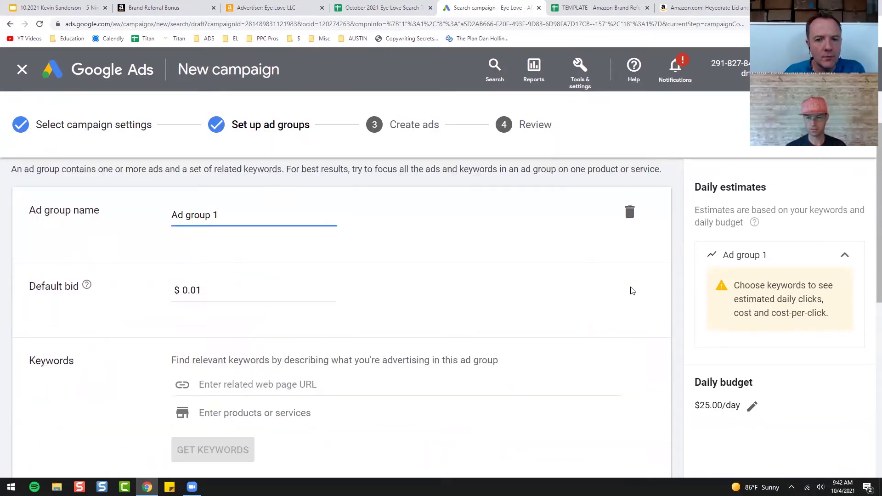
pyautogui.scroll(-3, 368, 341)
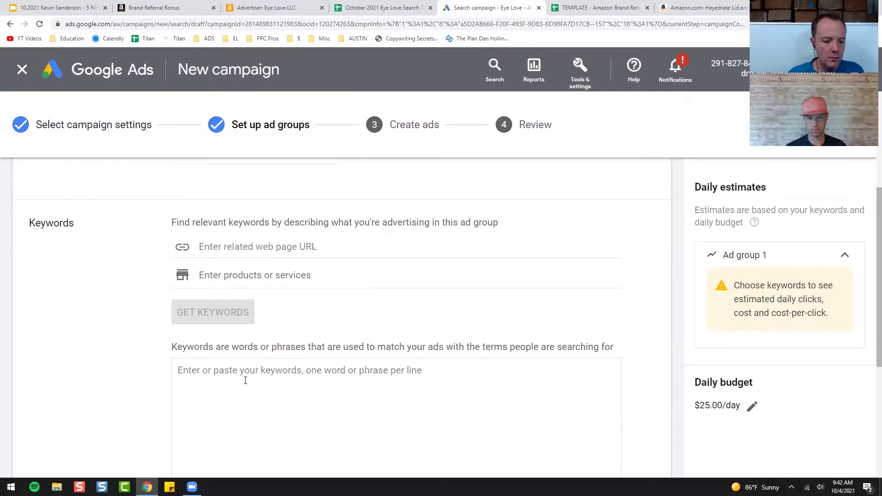
pyautogui.scroll(3, 284, 371)
pyautogui.click(211, 291)
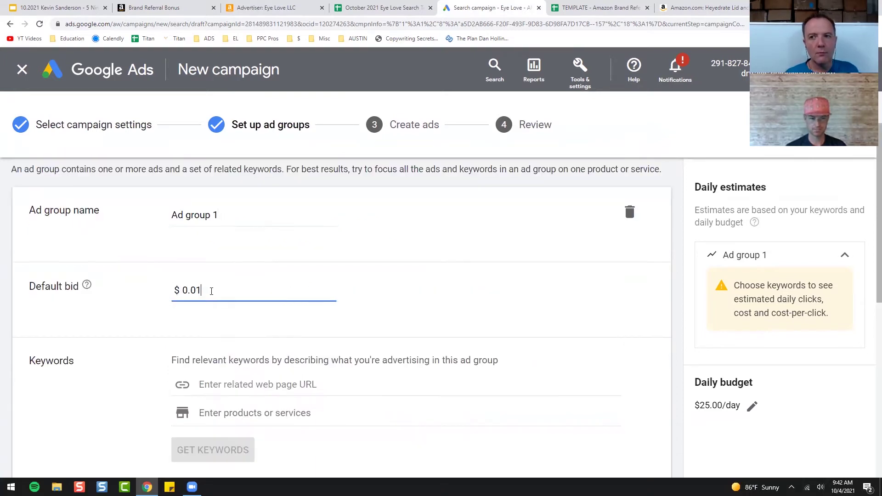
pyautogui.scroll(-4, 268, 329)
pyautogui.click(268, 329)
pyautogui.write('mediviz eyelid wipes eyelid wipes eyelid scrub mediviz tea tree eyelid wipes mediviz tea tree eyelid wipes eye wipes cliradex eyelid wipes with tea tree oil tea tree oil wipes tea tree eyelid wipes eye cleaning wipes')
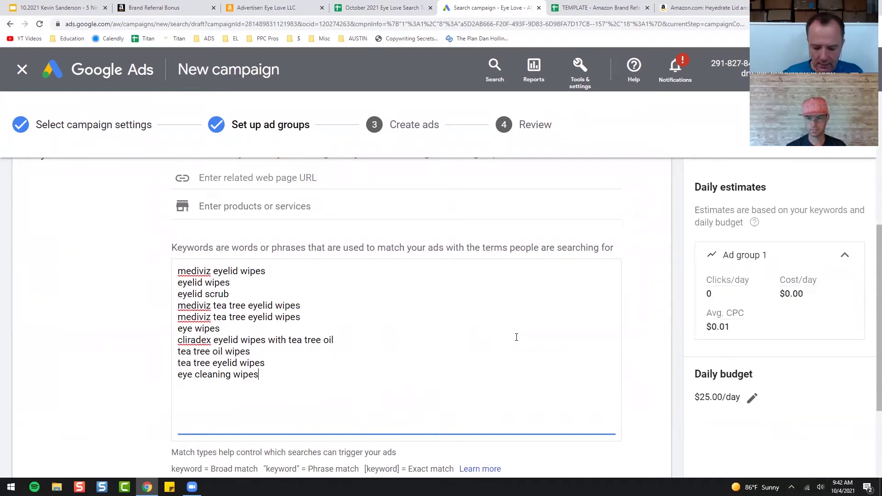
# - Set the default bid of Ad group 1 to $1
pyautogui.scroll(4, 618, 353)
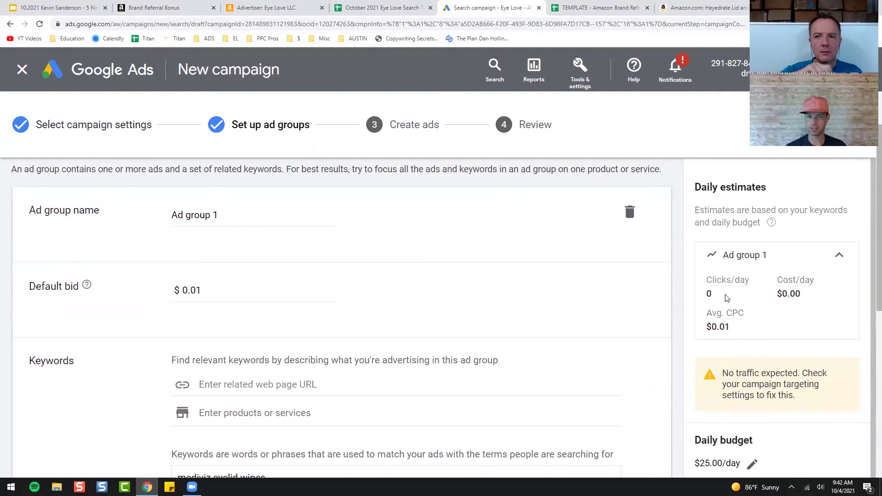
pyautogui.moveTo(243, 295); pyautogui.dragTo(88, 295)
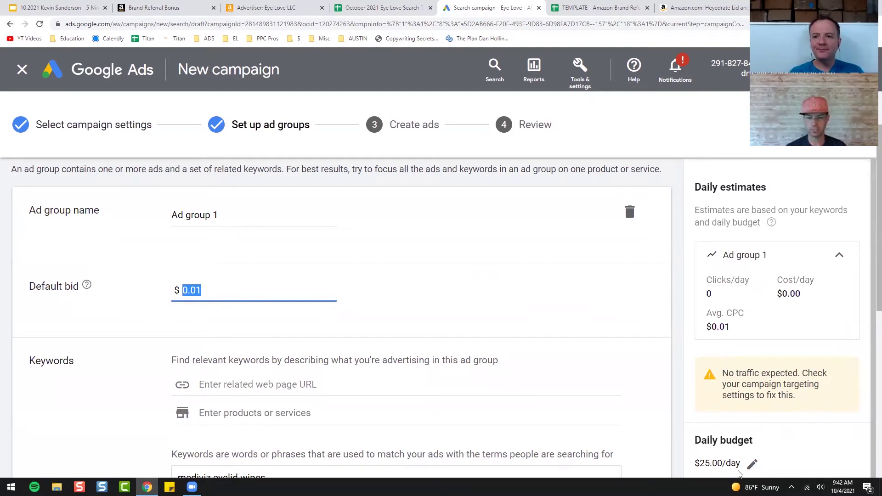
pyautogui.write('1')
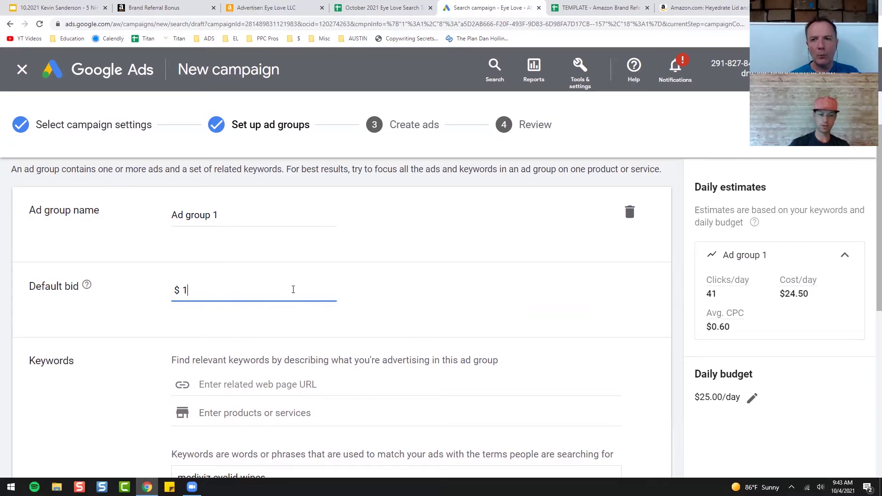
# - Add "mediviz" as a further keyword on its own line below "eye cleaning wipes"
pyautogui.scroll(-4, 272, 289)
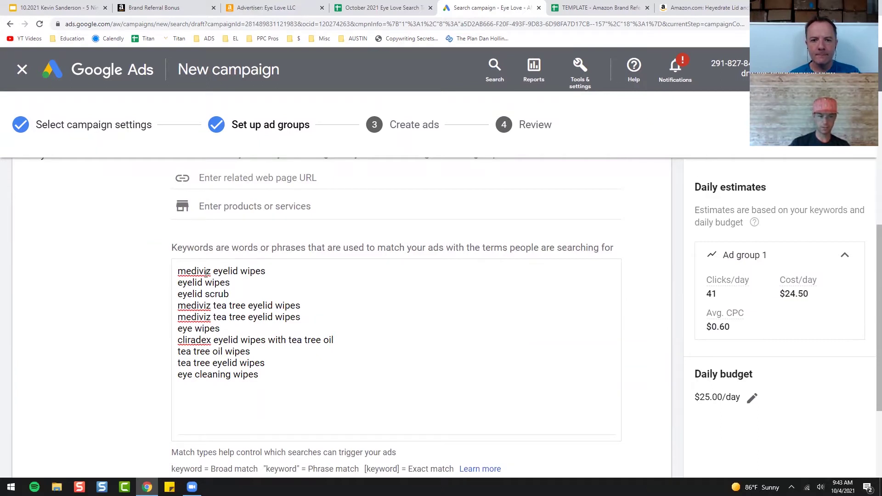
pyautogui.click(274, 377)
pyautogui.press('Return')
pyautogui.write('mediviz')
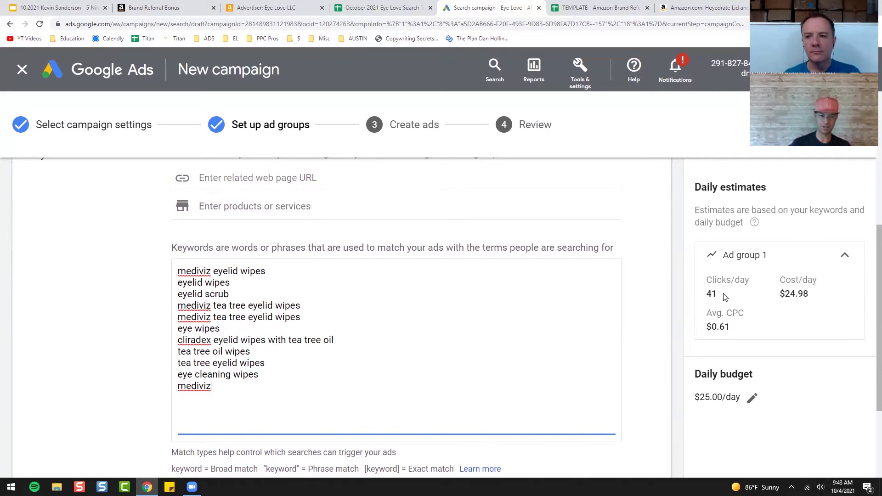
# - Try default bids of $0.50 and $0.75 for Ad group 1 to compare the daily estimates
pyautogui.scroll(3, 152, 303)
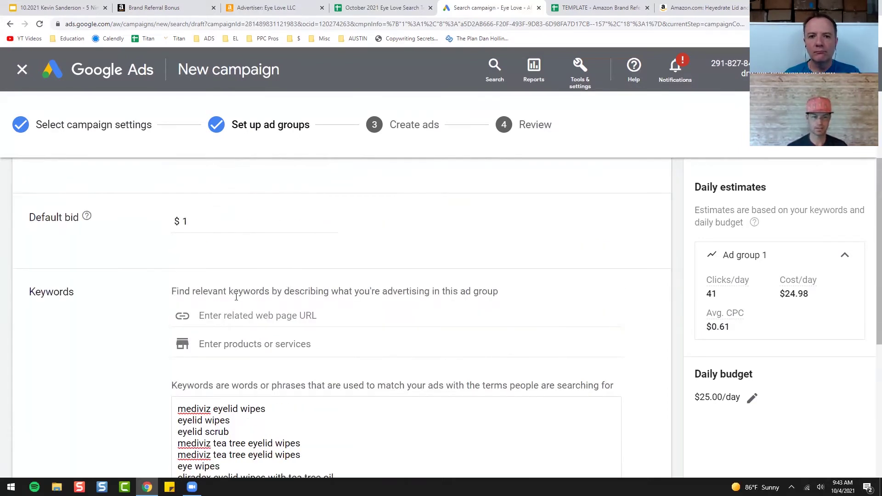
pyautogui.click(238, 227)
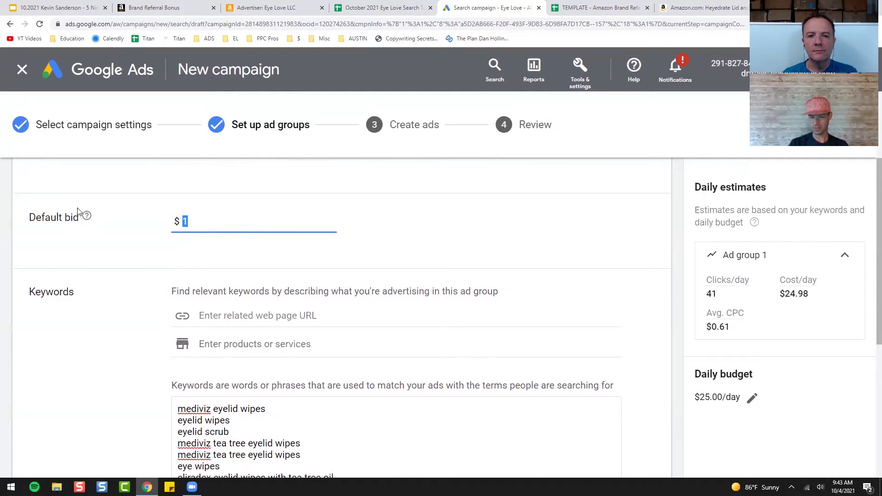
pyautogui.write('0.50')
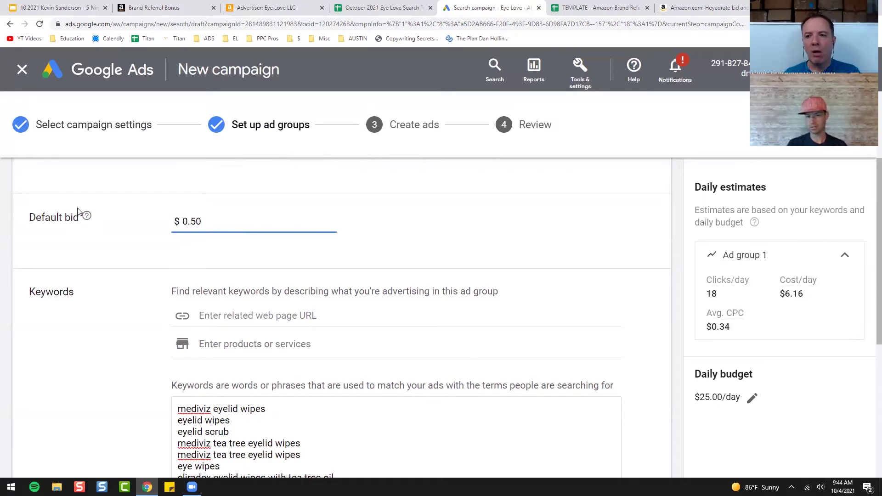
pyautogui.press('BackSpace')
pyautogui.press('BackSpace')
pyautogui.write('75')
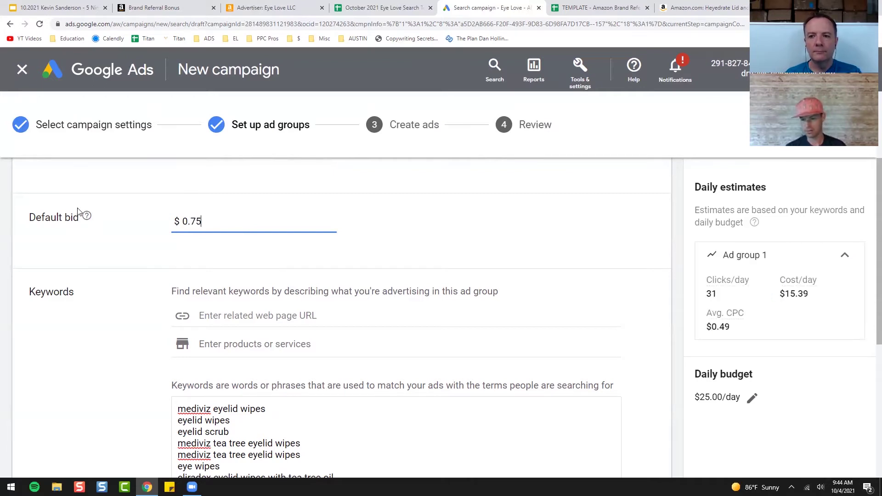
# - Try further default bids of $0.85, $1.1 and $0.95 for Ad group 1 and compare the daily estimates
pyautogui.press('BackSpace')
pyautogui.write('85')
pyautogui.press('BackSpace')
pyautogui.press('BackSpace')
pyautogui.press('BackSpace')
pyautogui.press('BackSpace')
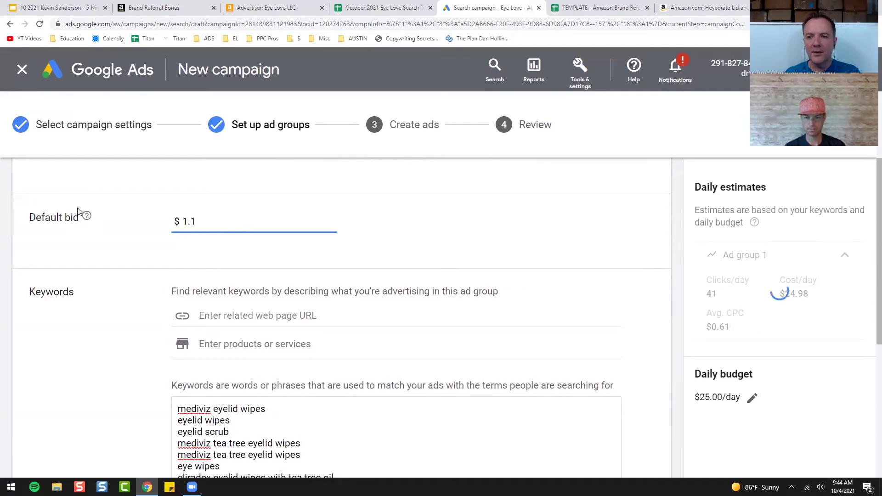
pyautogui.press('BackSpace')
pyautogui.write('0.95')
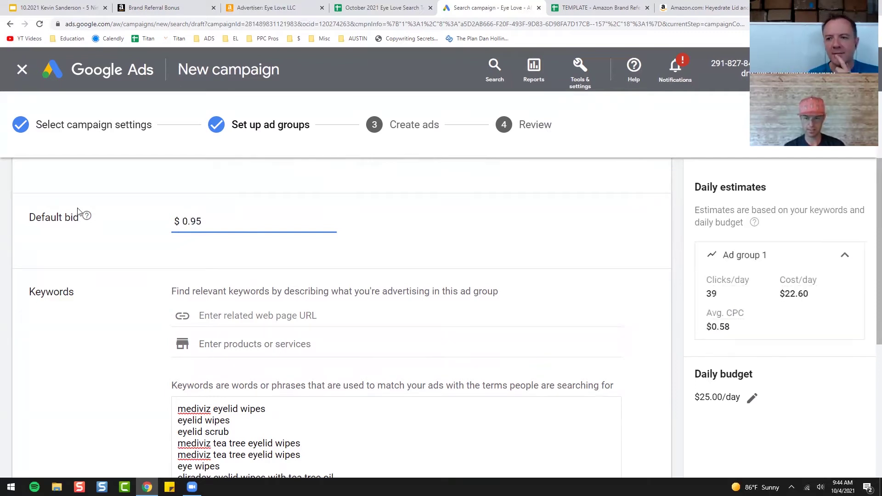
# - Set the default bid of Ad group 1 back to $1
pyautogui.press('BackSpace')
pyautogui.press('BackSpace')
pyautogui.press('BackSpace')
pyautogui.press('BackSpace')
pyautogui.write('1')
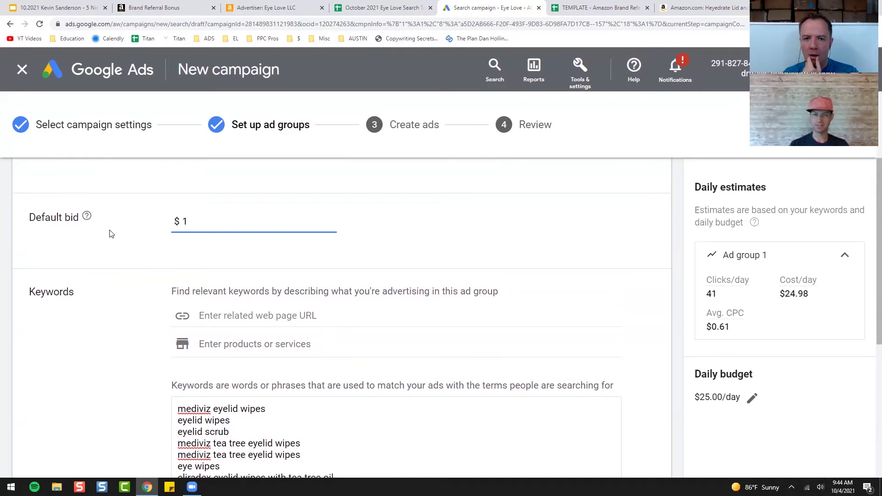
# - Switch to the October 2021 search term report and examine the cost per click of the highlighted terms from "mediviz eyelid wipes" to "eye cleaning wipes"
pyautogui.click(410, 10)
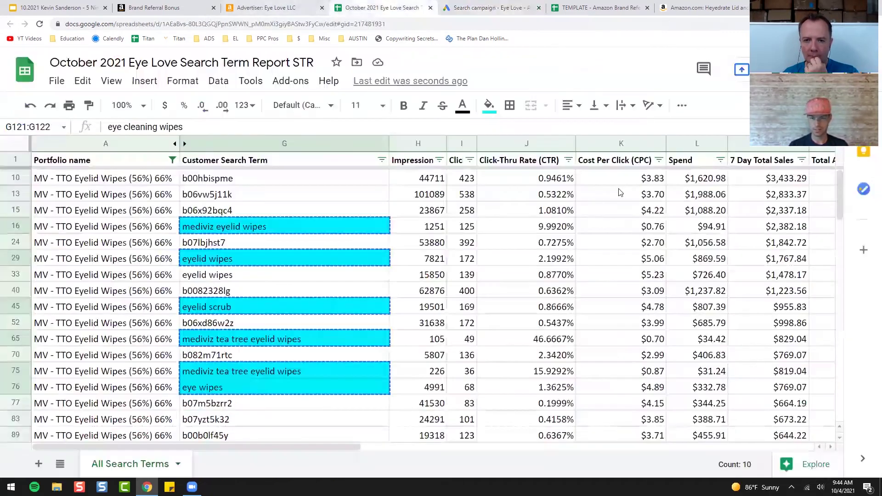
pyautogui.click(621, 180)
pyautogui.click(638, 230)
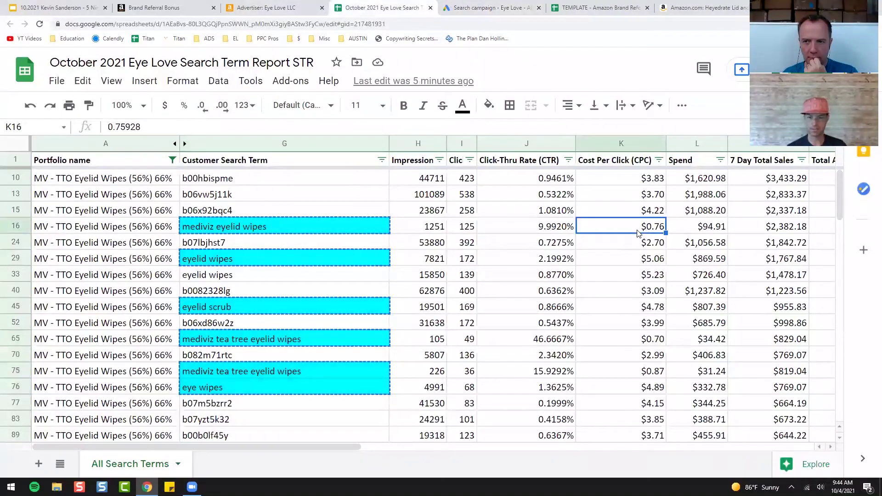
pyautogui.press('Down')
pyautogui.press('Down')
pyautogui.press('Down')
pyautogui.press('Down')
pyautogui.press('Down')
pyautogui.press('Down')
pyautogui.press('Down')
pyautogui.press('Down')
pyautogui.press('Up')
pyautogui.press('Down')
pyautogui.press('Down')
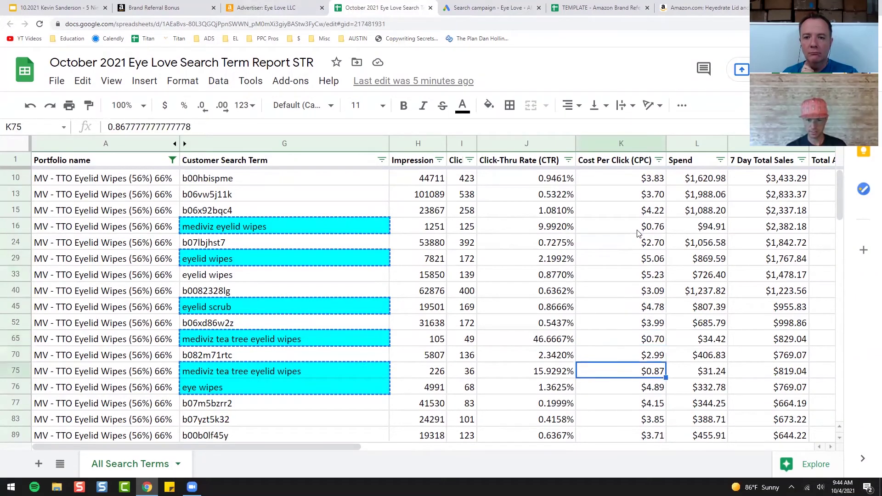
pyautogui.press('Down')
pyautogui.press('Down')
pyautogui.press('Down')
pyautogui.press('Down')
pyautogui.press('Down')
pyautogui.press('Down')
pyautogui.press('Down')
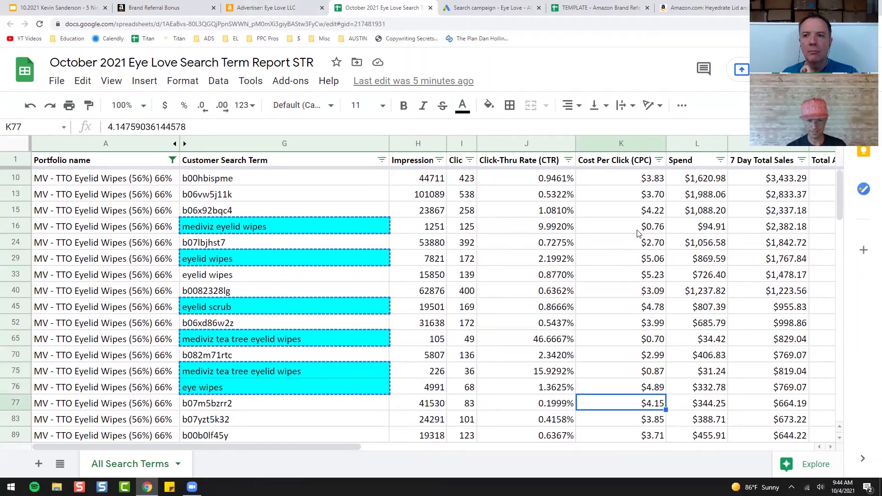
pyautogui.press('Up')
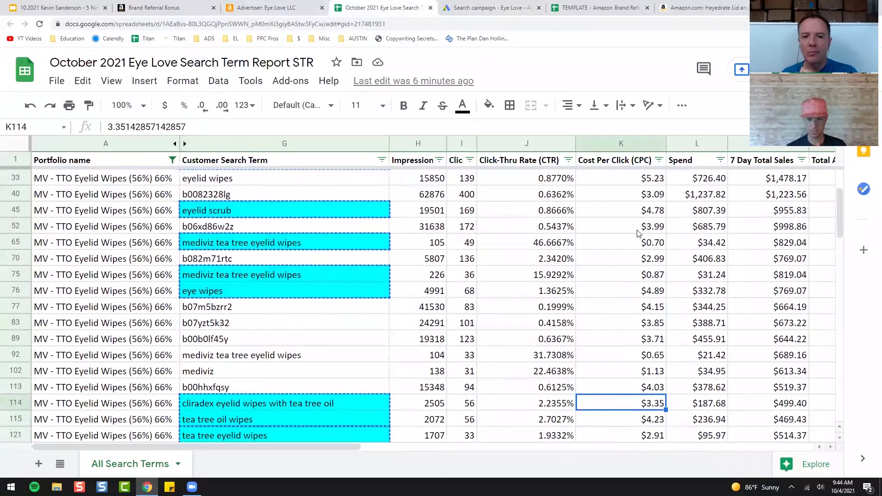
pyautogui.press('Down')
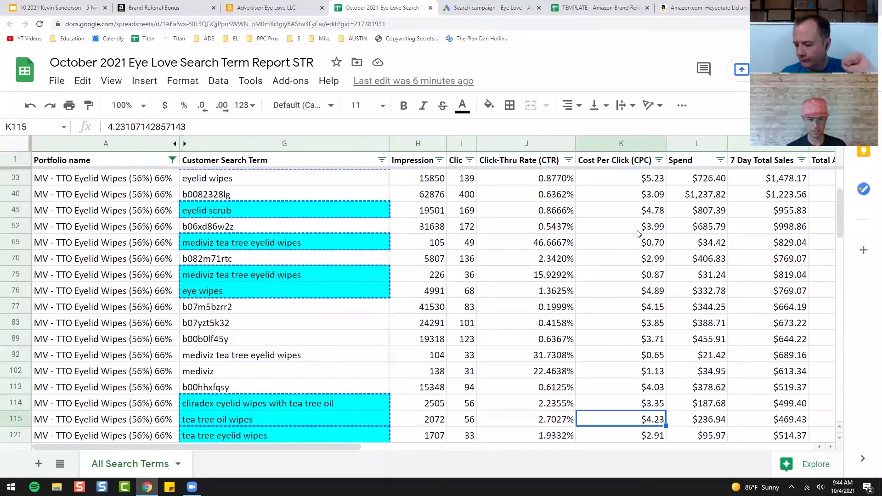
pyautogui.press('Up')
pyautogui.press('Down')
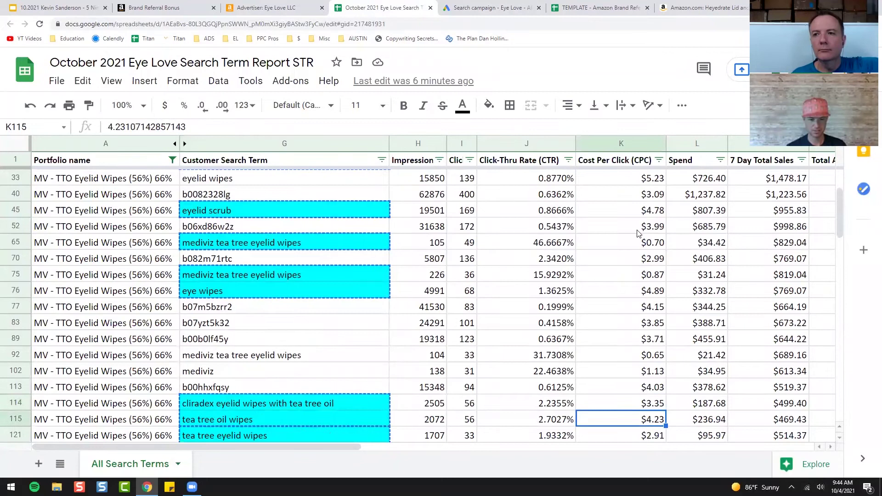
pyautogui.press('Down')
pyautogui.press('Down')
pyautogui.press('Up')
pyautogui.press('Up')
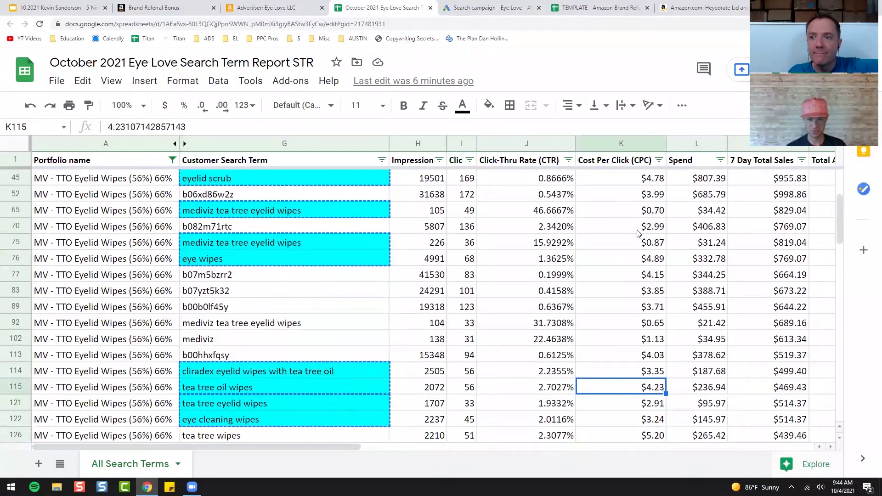
pyautogui.press('Down')
pyautogui.press('Down')
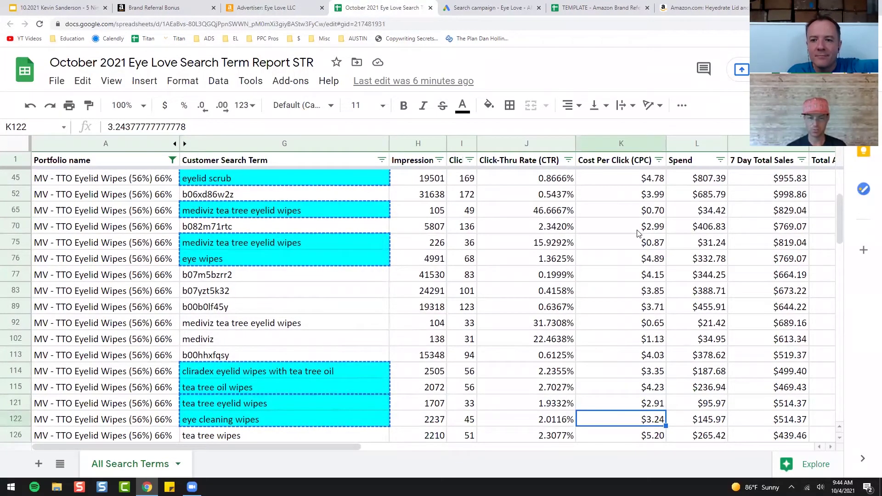
# - Return to the Google Ads campaign draft, save the ad group and continue to ad creation
pyautogui.click(458, 5)
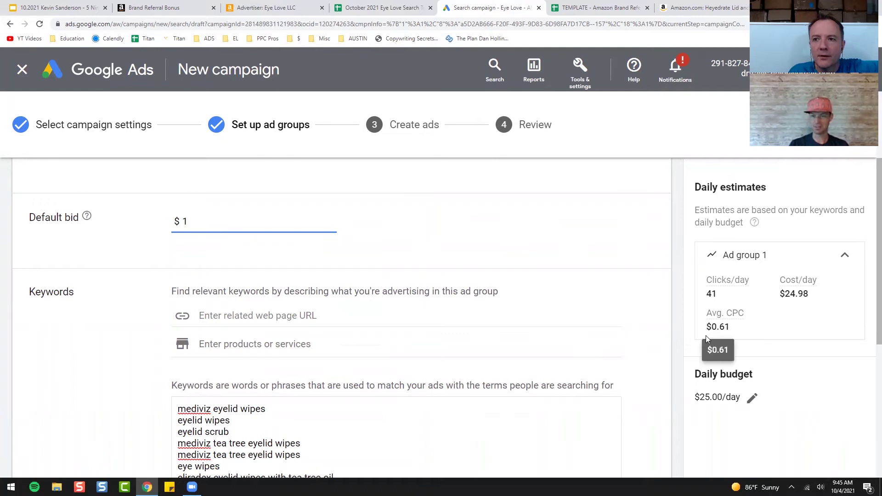
pyautogui.scroll(-6, 647, 372)
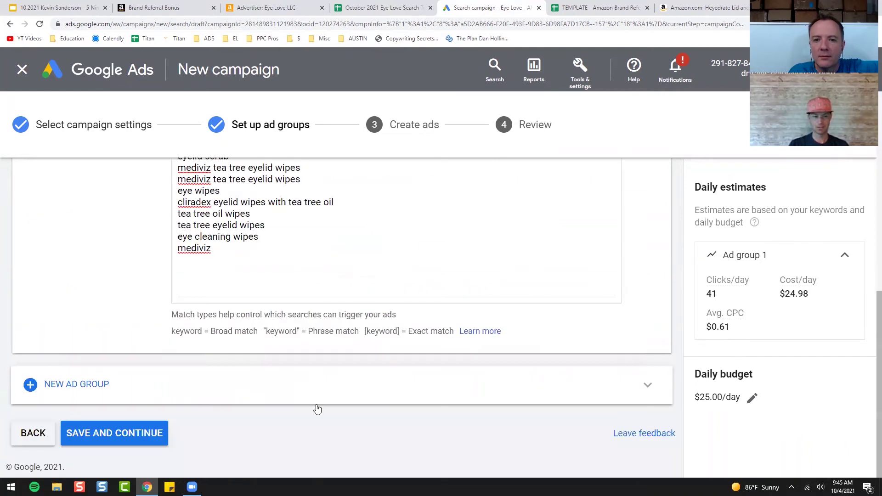
pyautogui.click(137, 437)
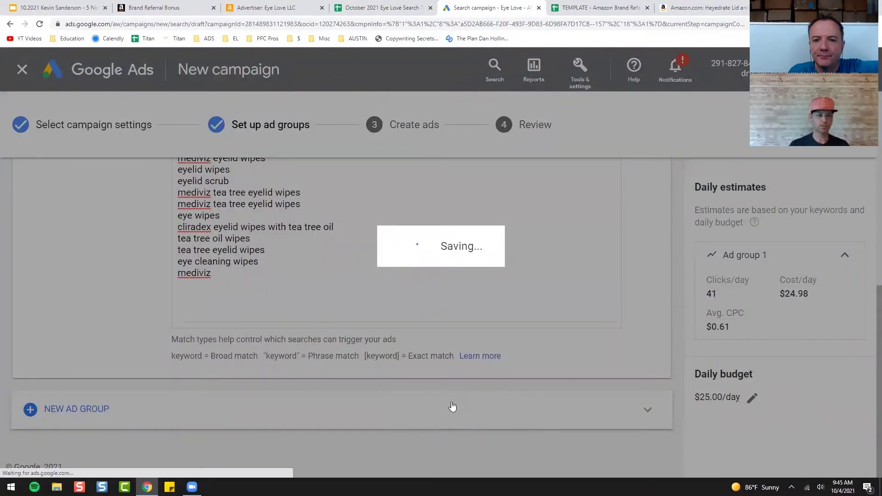
pyautogui.scroll(-3, 434, 395)
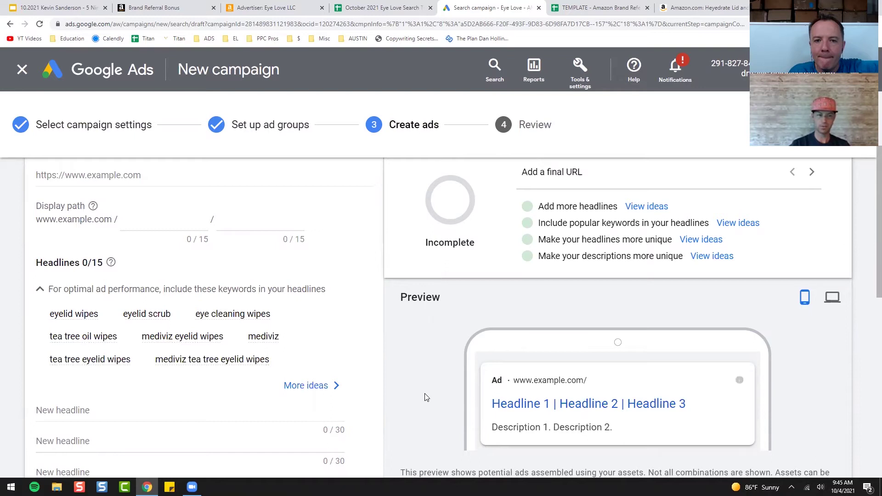
# - Review the highlighted terms in the search term report, then enter "MediViz Tea Tree Eyelid Wipes" as the ad's first headline in Google Ads
pyautogui.click(388, 5)
pyautogui.scroll(5, 441, 319)
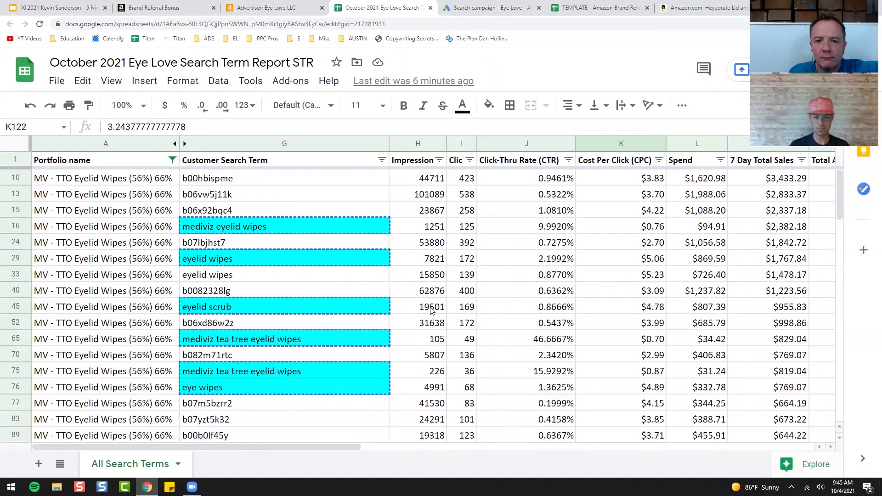
pyautogui.scroll(-4, 432, 325)
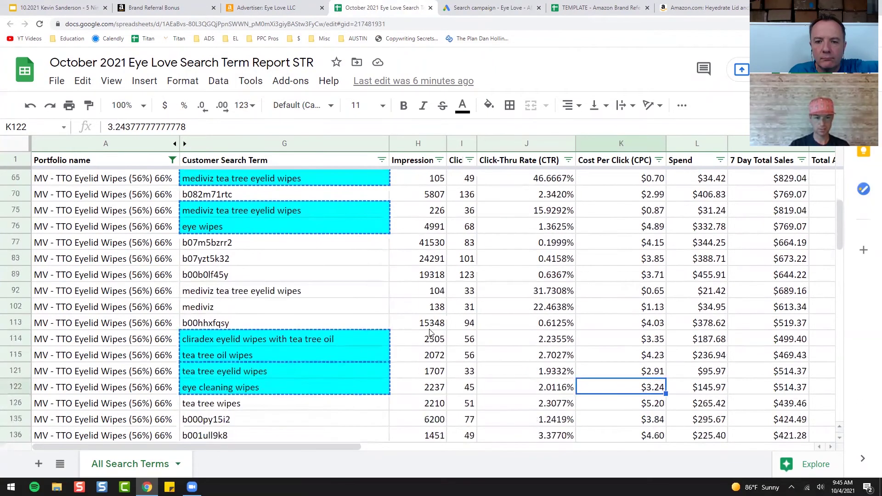
pyautogui.scroll(4, 423, 345)
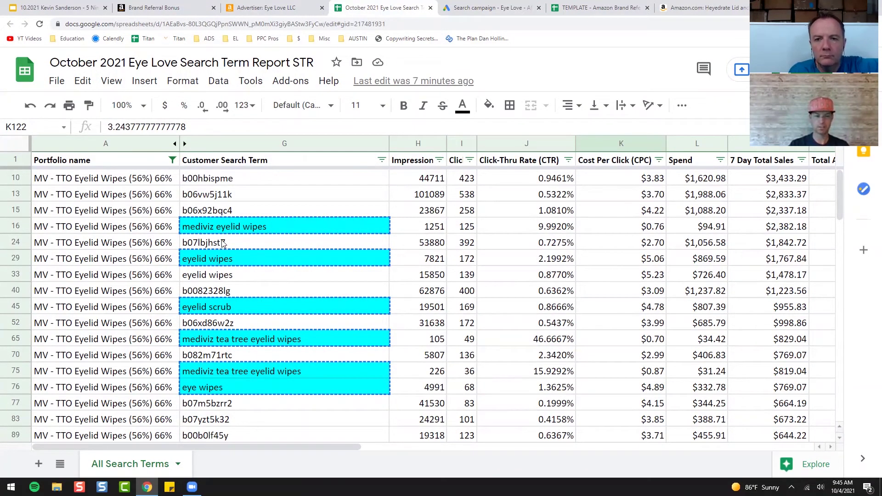
pyautogui.scroll(-5, 264, 371)
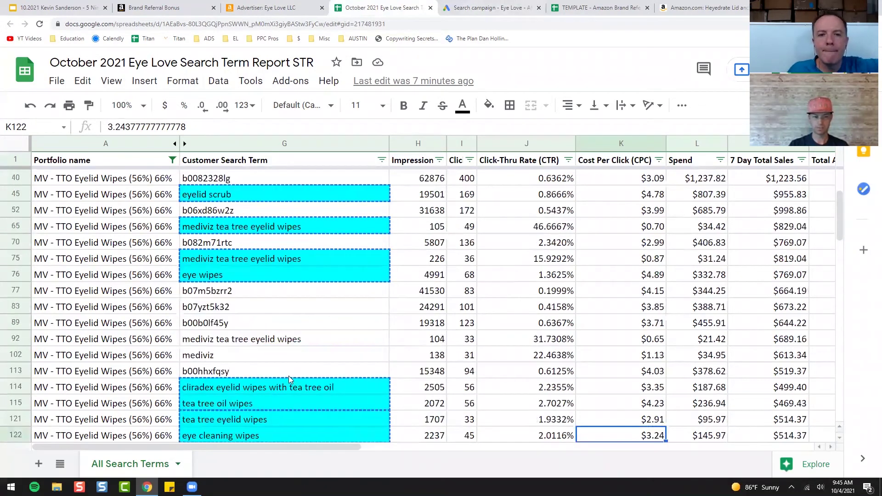
pyautogui.click(501, 8)
pyautogui.scroll(-1, 242, 311)
pyautogui.scroll(-2, 242, 311)
pyautogui.click(198, 278)
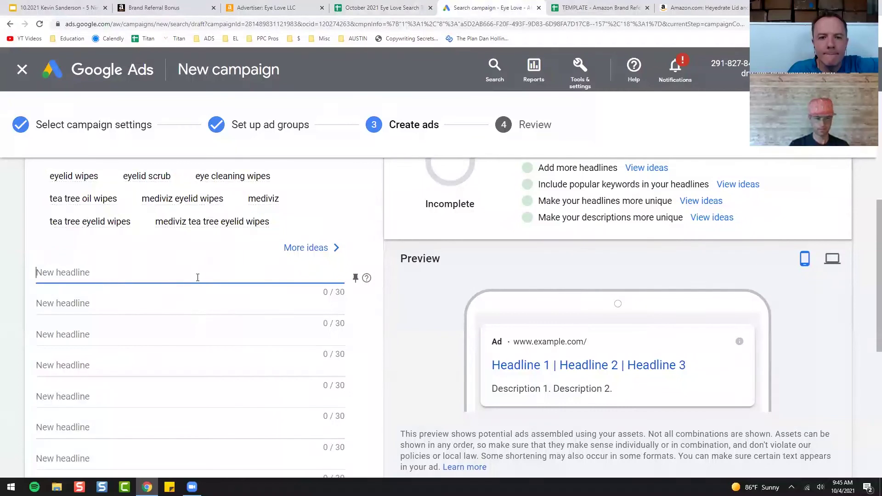
pyautogui.write('MediViz ')
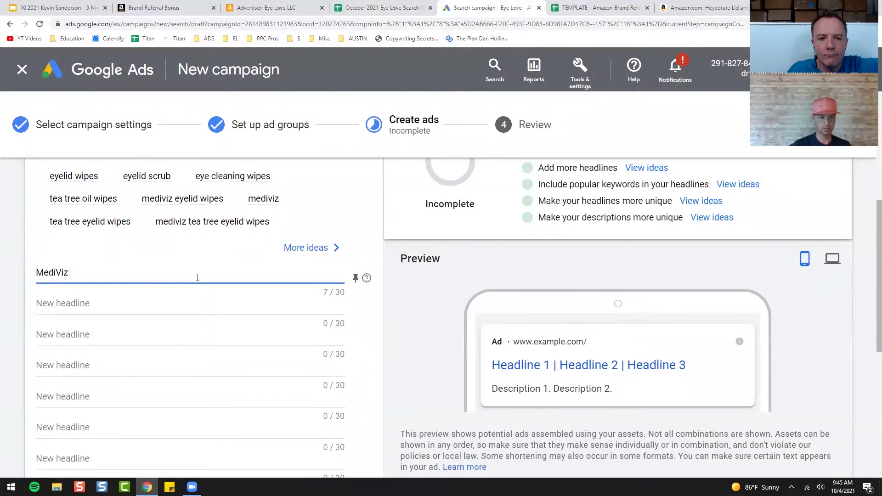
pyautogui.write('Teat t')
pyautogui.write(' Tree Eyelid Wipes')
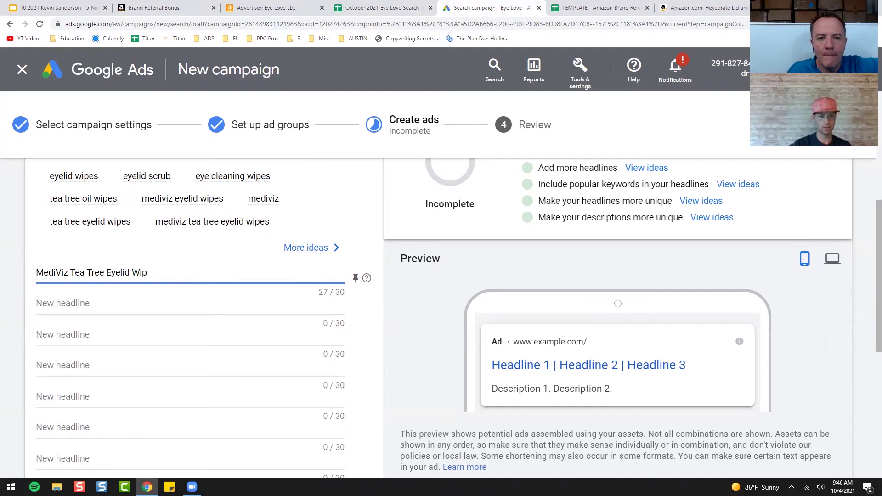
# - Begin the ad's second headline with the word "Save", dropping the "on Am" wording
pyautogui.click(179, 300)
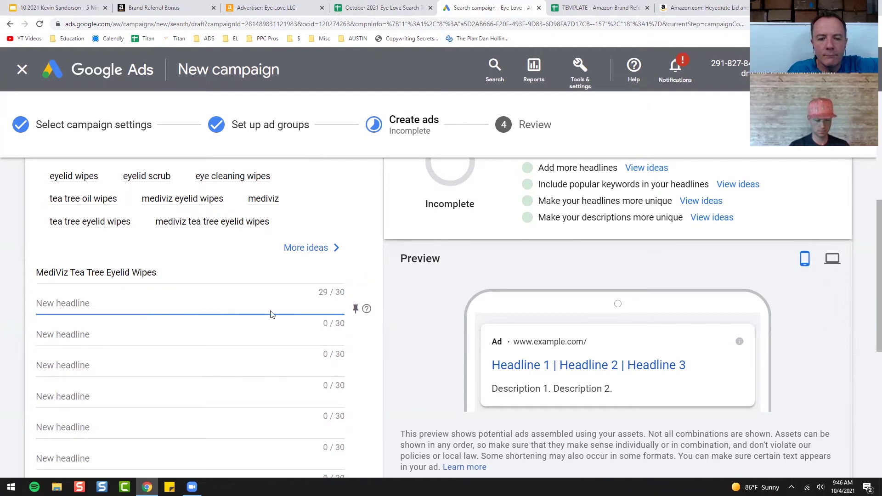
pyautogui.write('Save on Am')
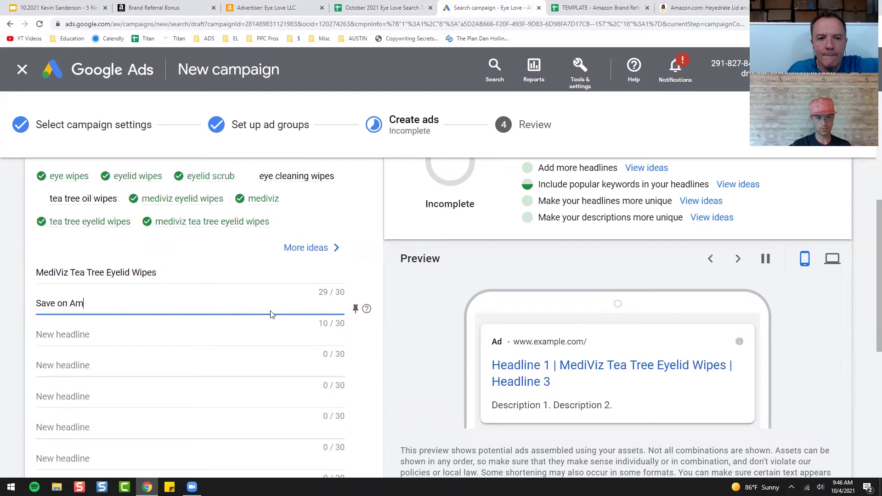
pyautogui.press('BackSpace')
pyautogui.press('BackSpace')
pyautogui.press('BackSpace')
pyautogui.press('BackSpace')
pyautogui.press('BackSpace')
pyautogui.press('BackSpace')
pyautogui.press('BackSpace')
pyautogui.press('BackSpace')
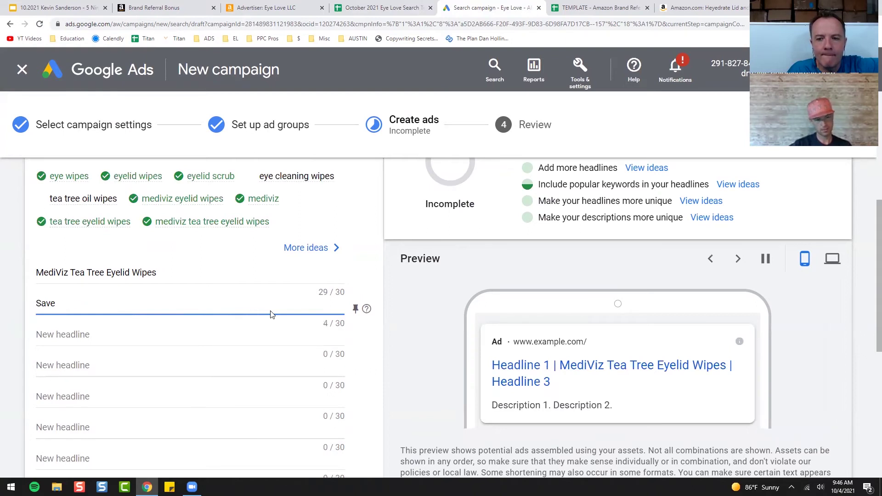
pyautogui.write('ave')
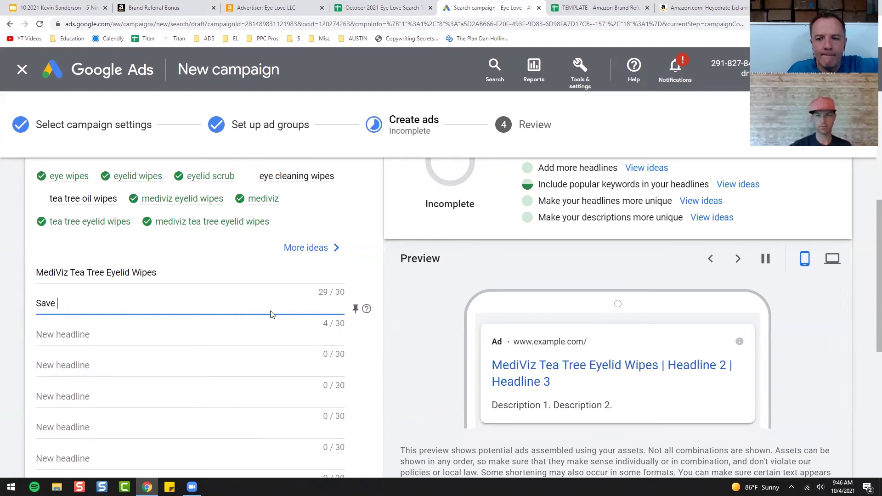
# - Switch to Amazon, search for "mediviz tea tree eyelid wipes" and check the coupon offer on the product
pyautogui.click(703, 7)
pyautogui.tripleClick(325, 76)
pyautogui.write('mediviz')
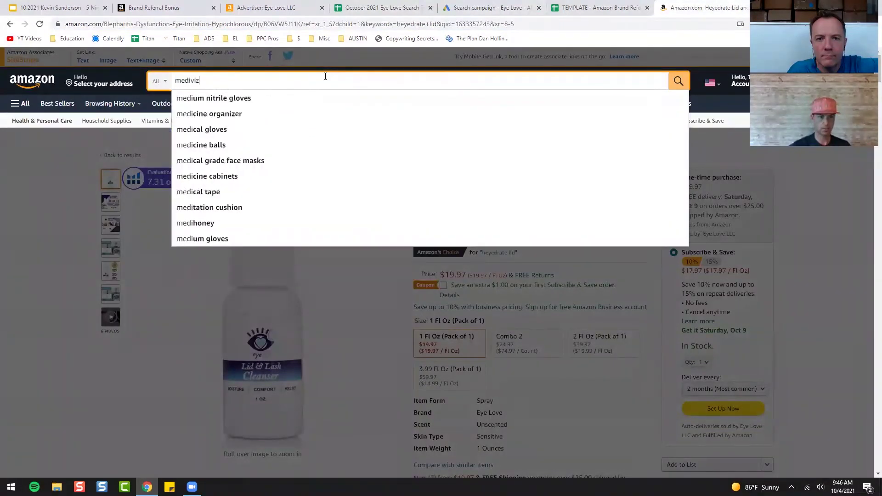
pyautogui.press('Down')
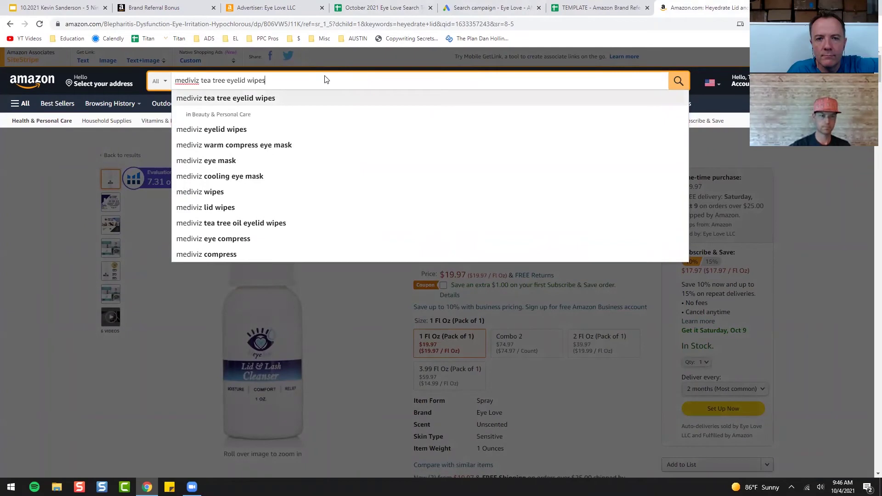
pyautogui.press('Return')
pyautogui.scroll(-4, 280, 322)
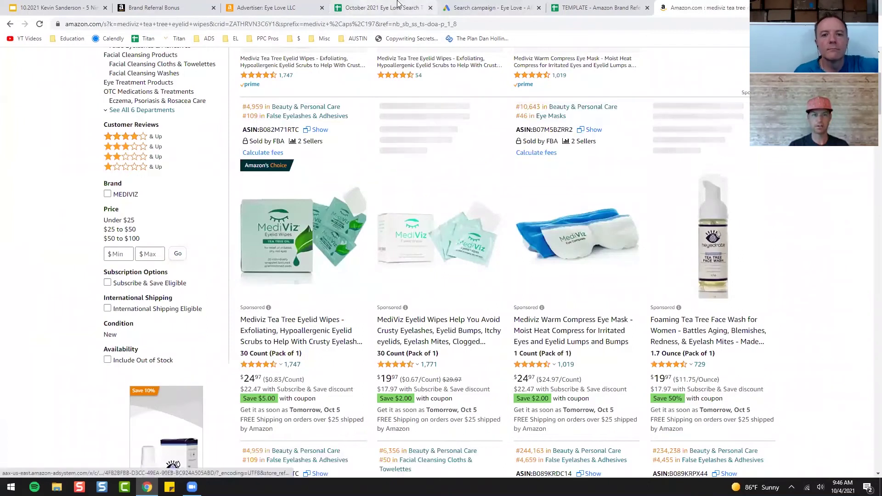
# - Return to the Google Ads draft, complete the second headline as "Save $5 Today" and enter "Shop on Amz" as the third headline
pyautogui.hotkey('ctrl', '5')
pyautogui.write('$5')
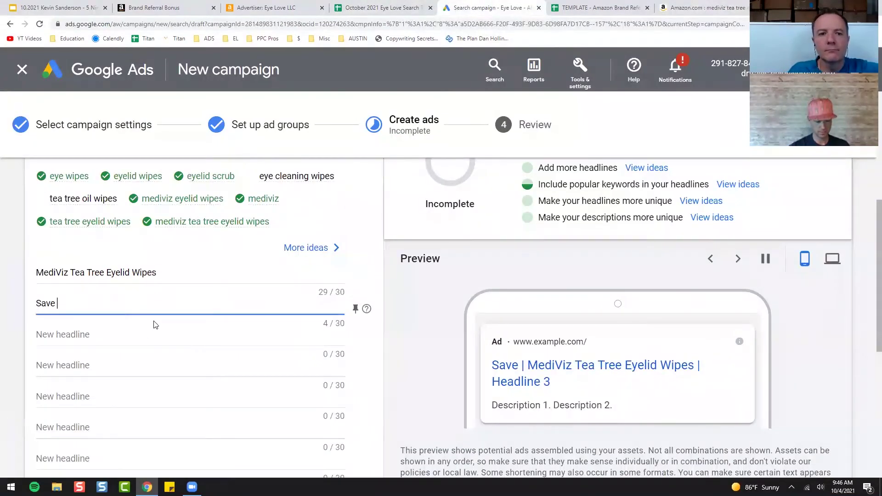
pyautogui.write(' Today')
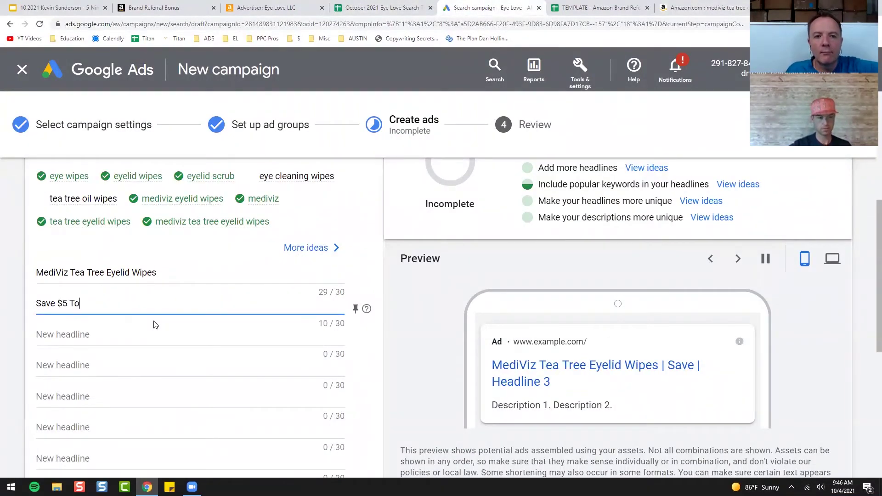
pyautogui.click(197, 329)
pyautogui.write('S')
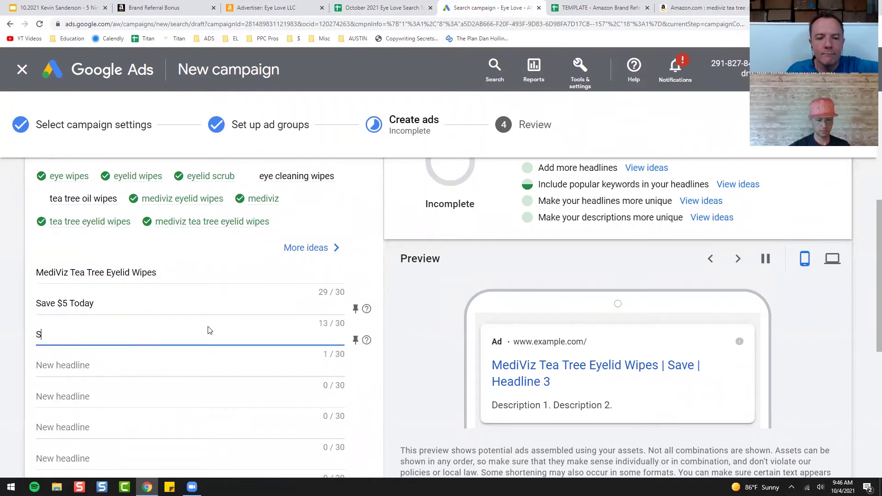
pyautogui.write('hop on Amz')
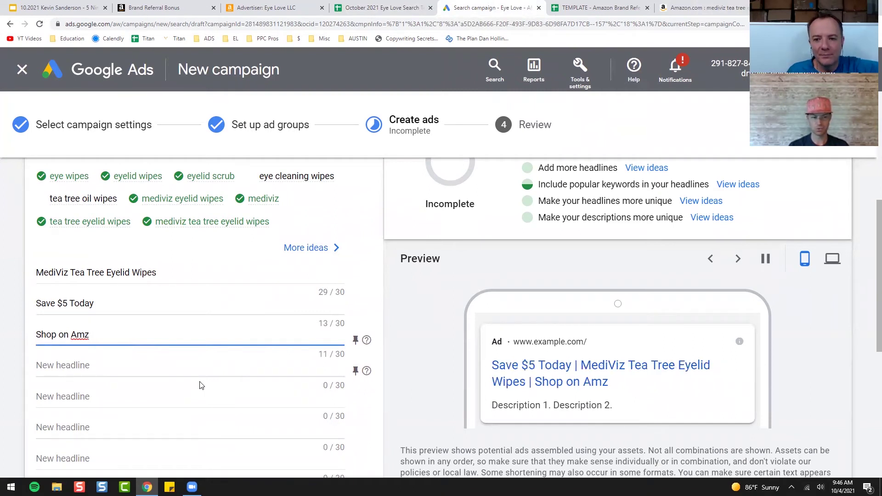
# - Pin the "MediViz Tea Tree Eyelid Wipes" headline to position 1 and the "Save $5 Today" headline to position 2
pyautogui.scroll(-1, 218, 361)
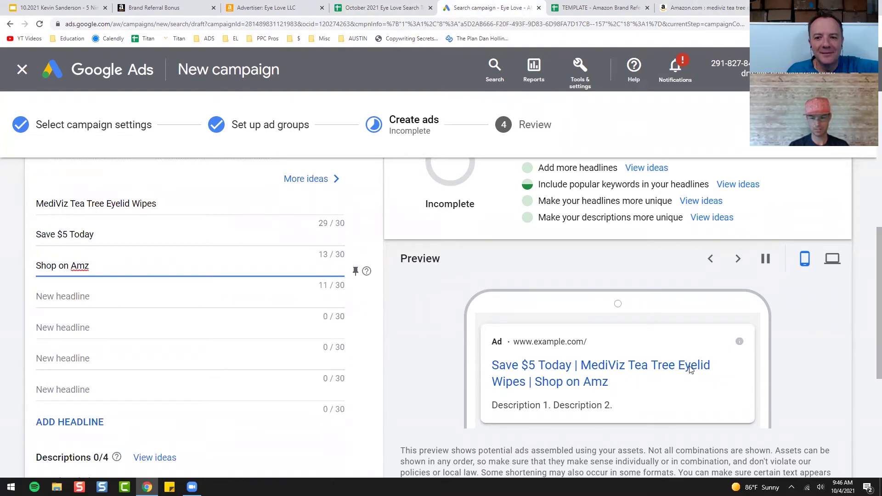
pyautogui.scroll(1, 287, 409)
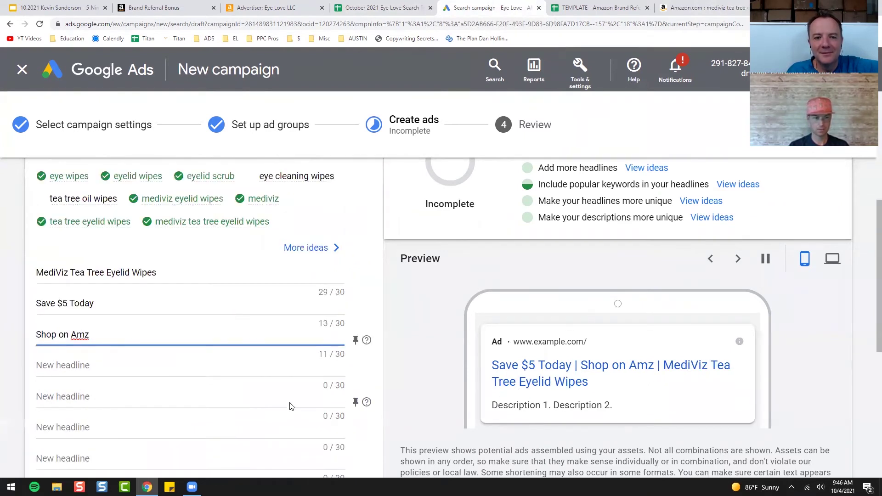
pyautogui.scroll(1, 301, 398)
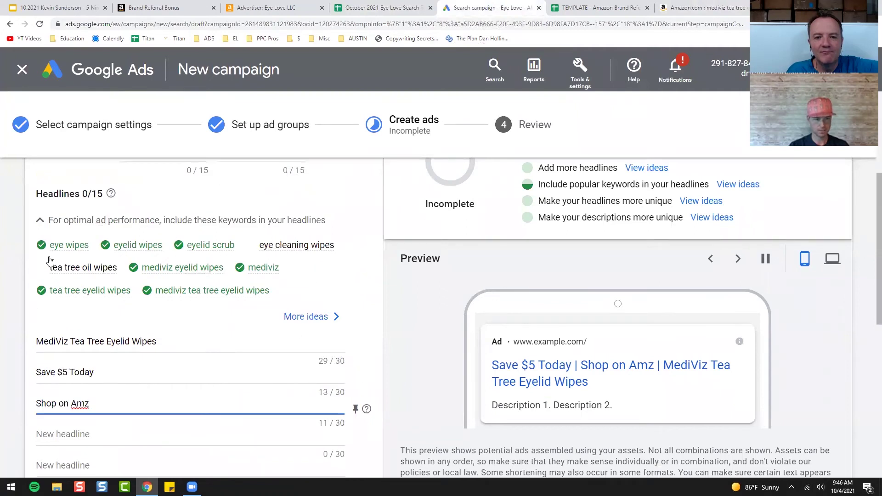
pyautogui.scroll(-1, 90, 256)
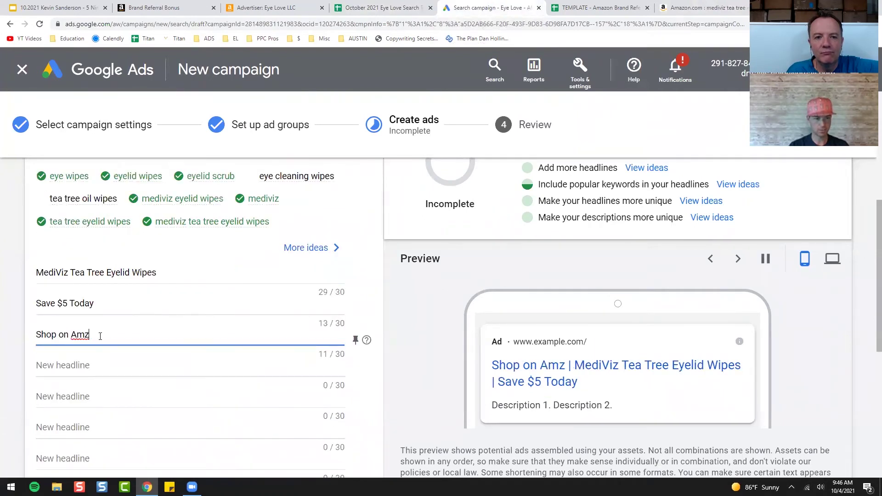
pyautogui.scroll(-2, 101, 336)
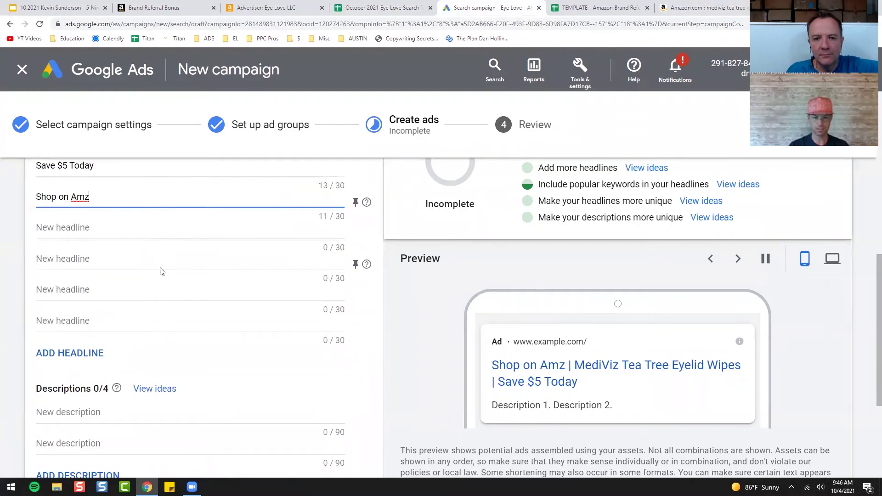
pyautogui.scroll(1, 179, 335)
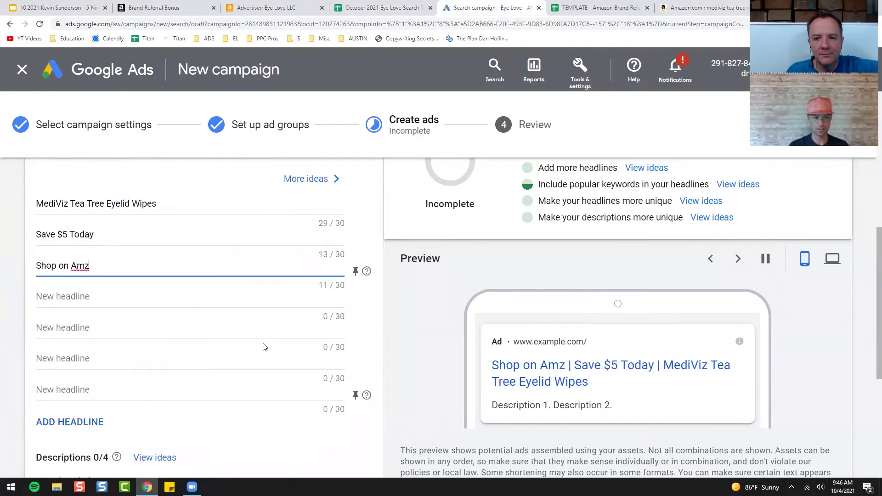
pyautogui.click(356, 209)
pyautogui.click(522, 285)
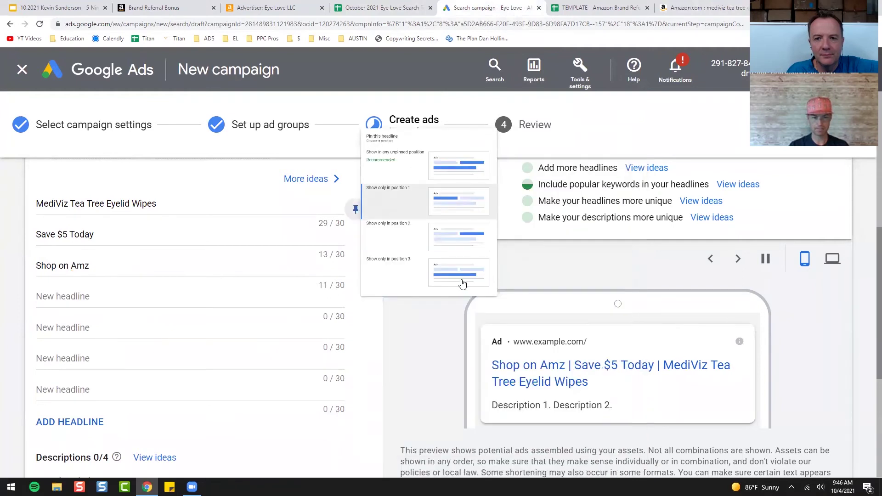
pyautogui.click(534, 380)
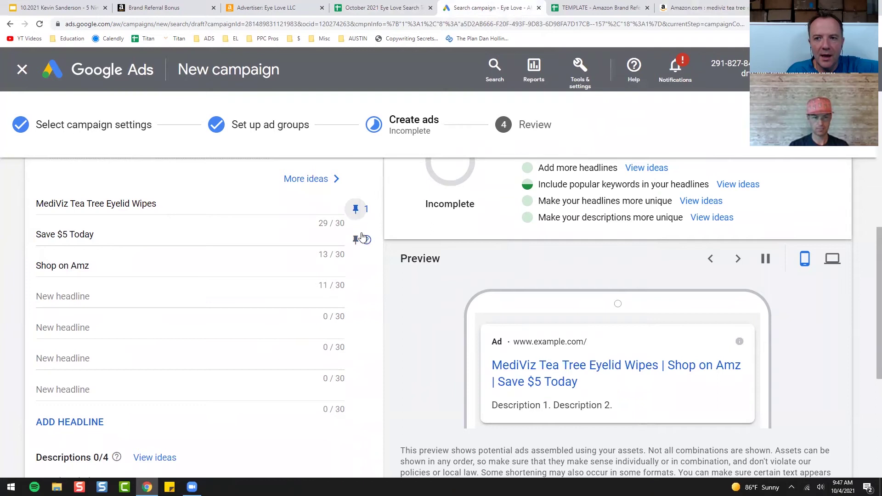
pyautogui.click(356, 239)
pyautogui.click(467, 351)
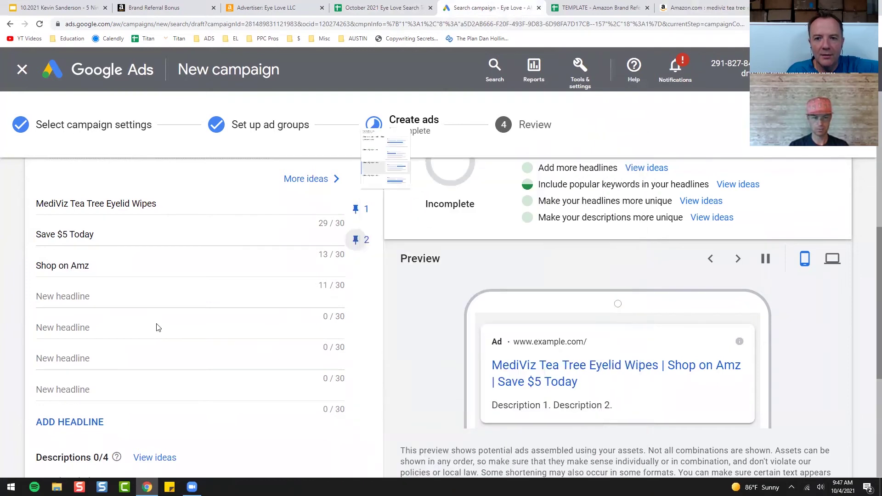
# - Enter "Save $5 now on MediViz Tea Tree Eyelid Wipes on Amzn" as the ad's first description
pyautogui.click(85, 299)
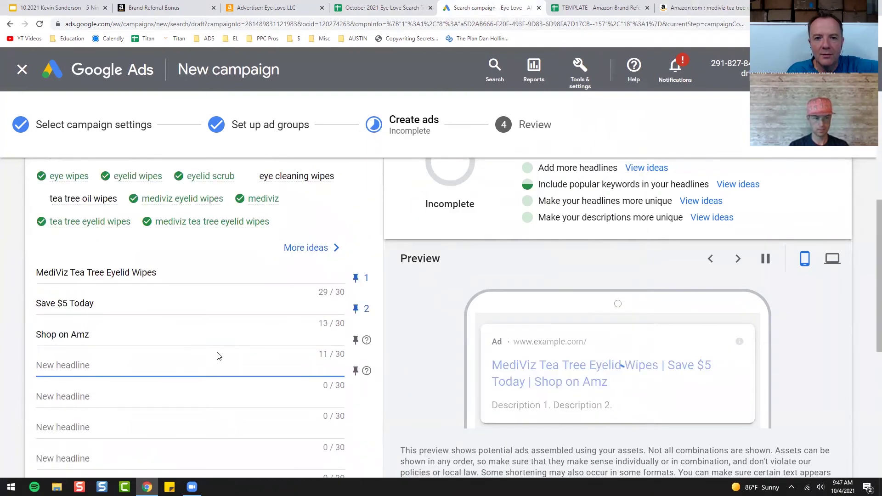
pyautogui.scroll(-3, 233, 306)
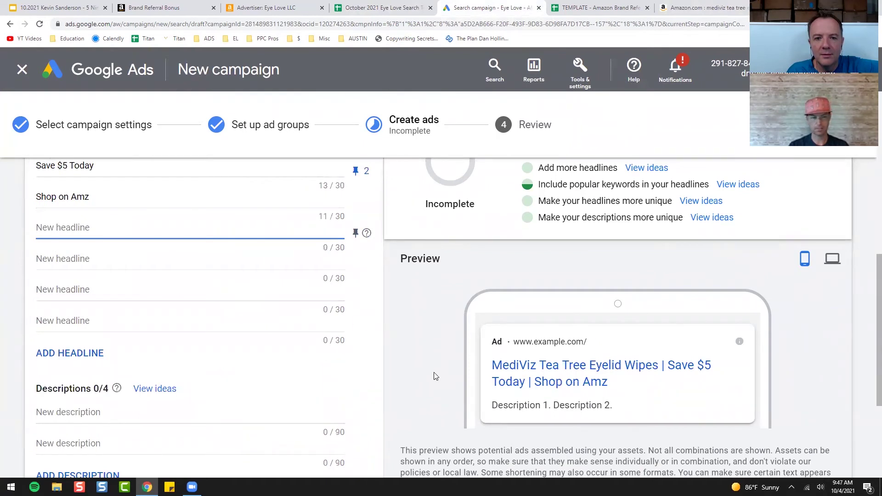
pyautogui.scroll(2, 266, 380)
pyautogui.scroll(-5, 265, 380)
pyautogui.click(115, 232)
pyautogui.write('Save')
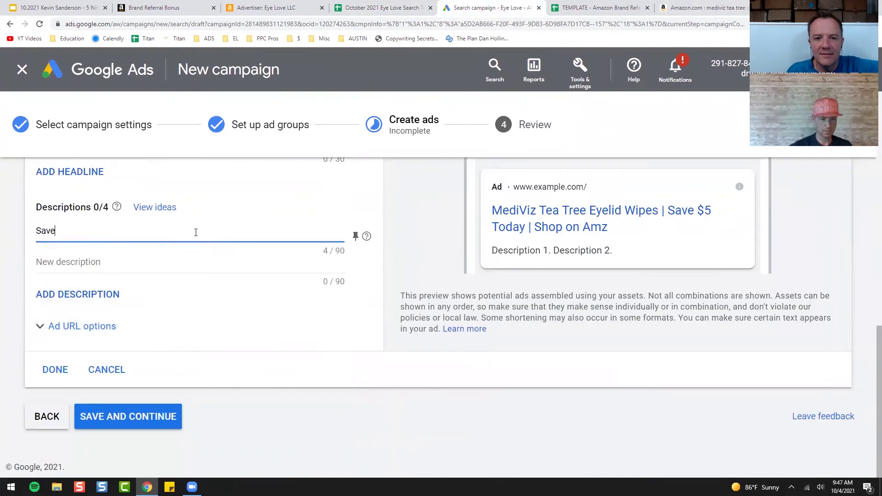
pyautogui.write(' $5 ')
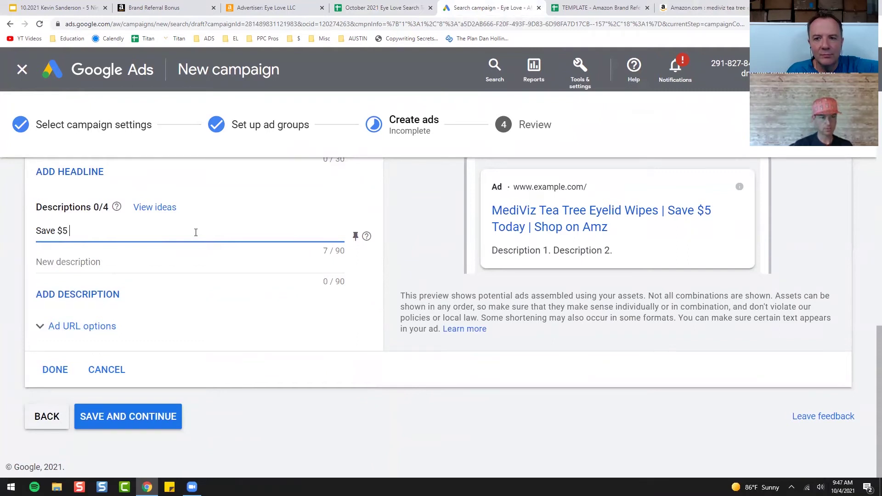
pyautogui.write('nowon Medi')
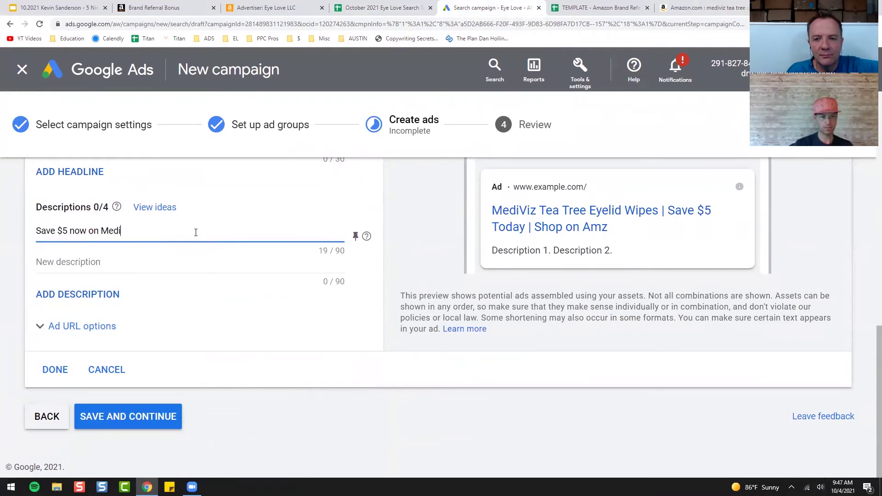
pyautogui.write('Viz Tea ')
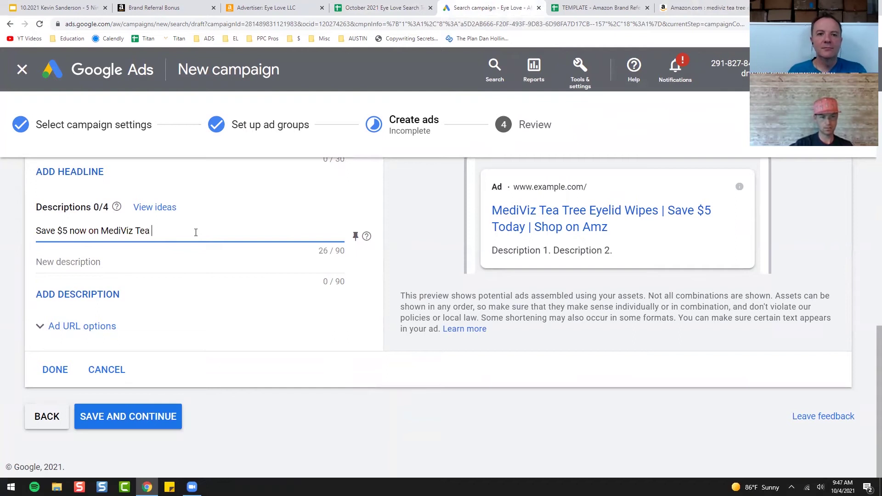
pyautogui.write('Tree Eyelid')
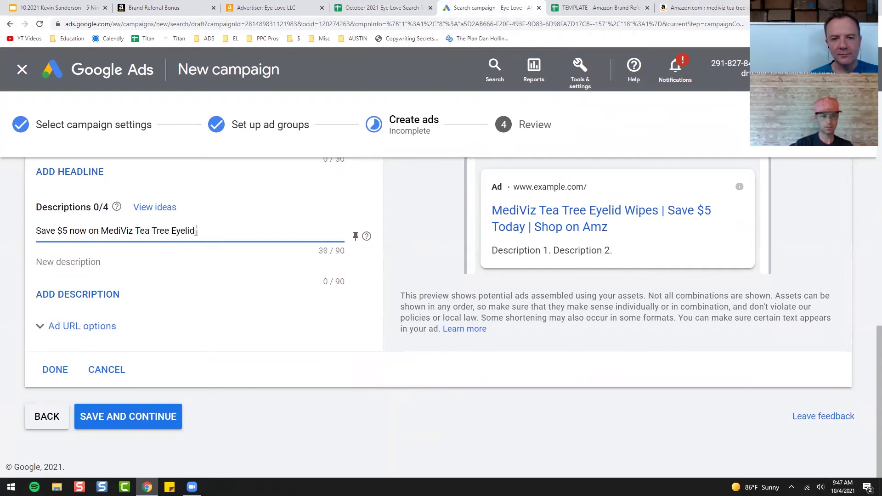
pyautogui.write(' Wipes on Ama')
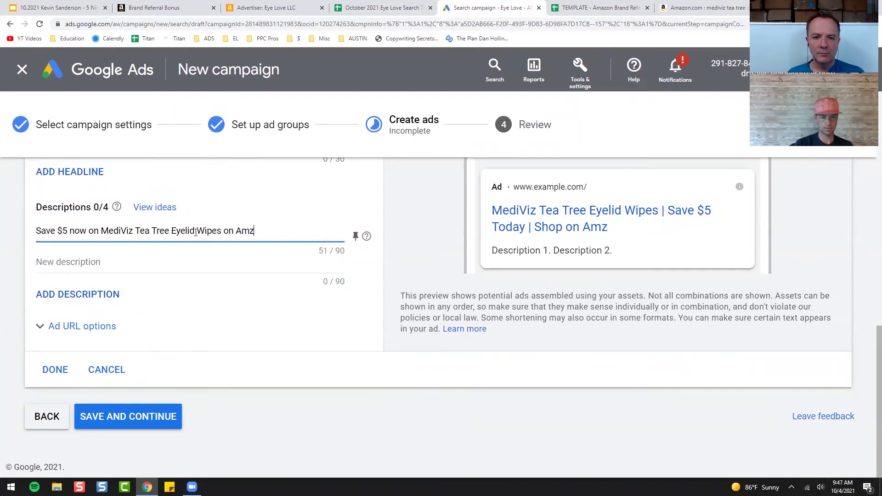
pyautogui.write('n')
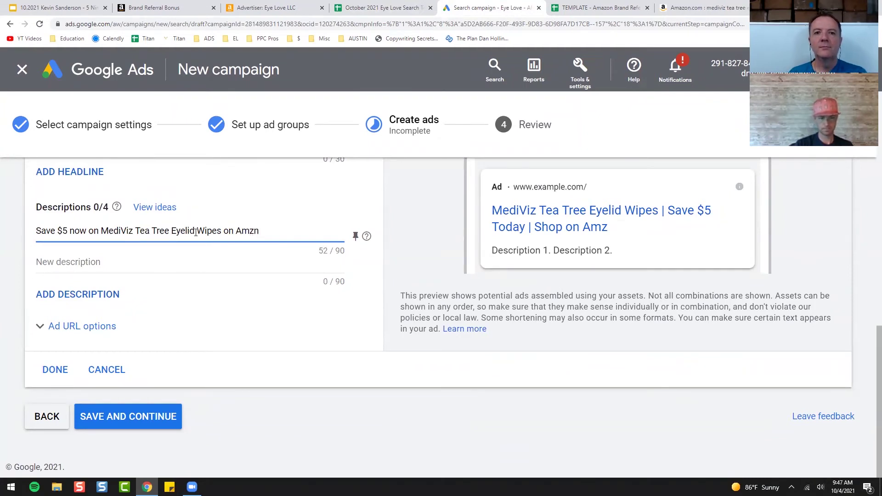
# - Change the ad's third headline to "Shop on Amzn"
pyautogui.scroll(6, 198, 237)
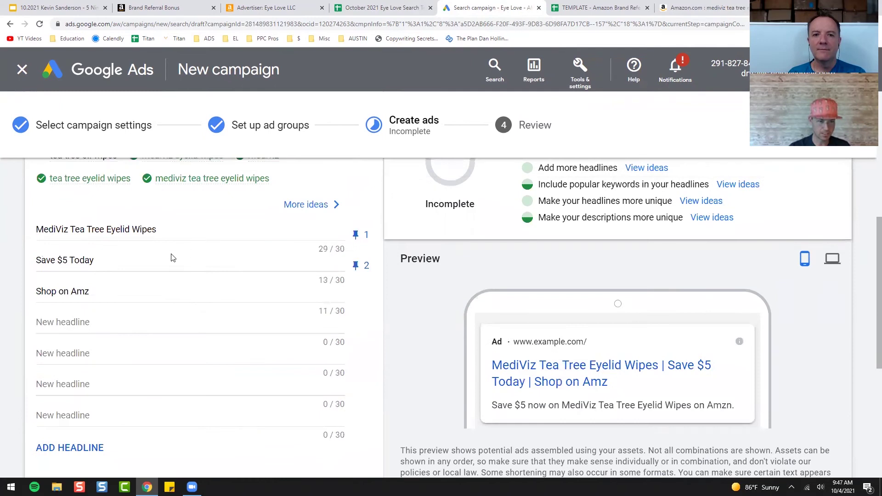
pyautogui.click(129, 290)
pyautogui.scroll(-6, 193, 306)
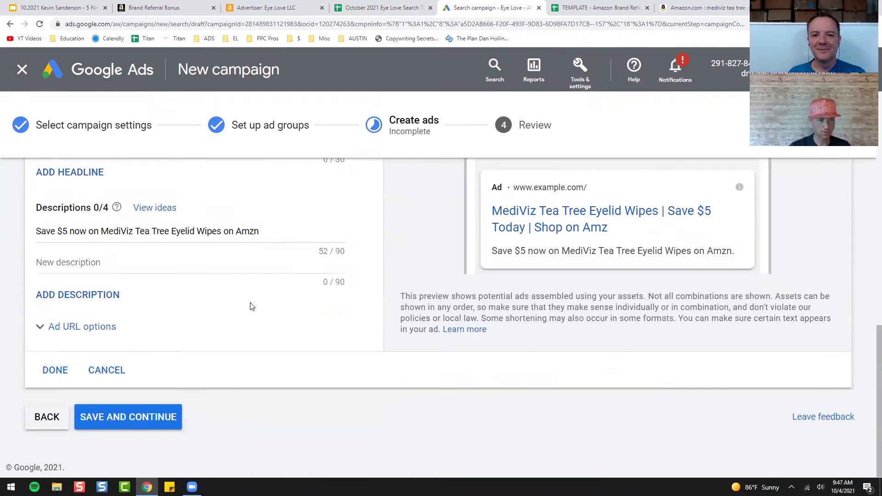
# - Enter "Eye cleansing wipes limited sale." as the second description and finish editing the ad
pyautogui.click(148, 262)
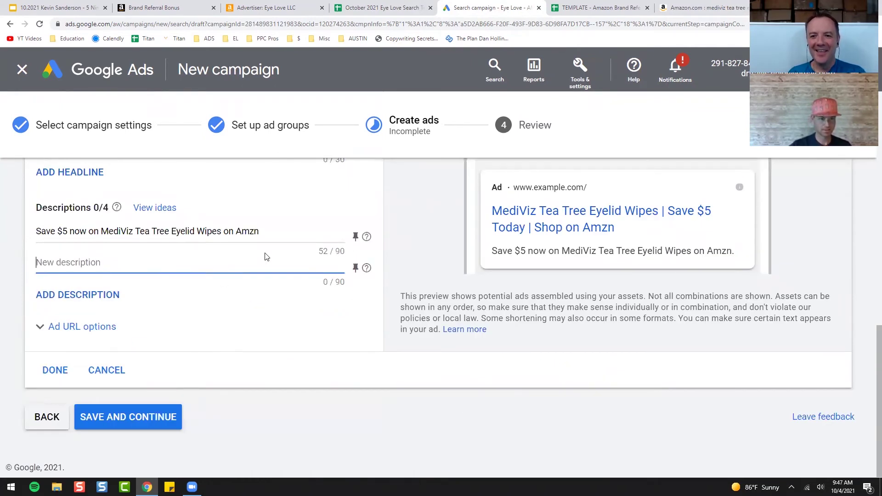
pyautogui.write('Eye Cla')
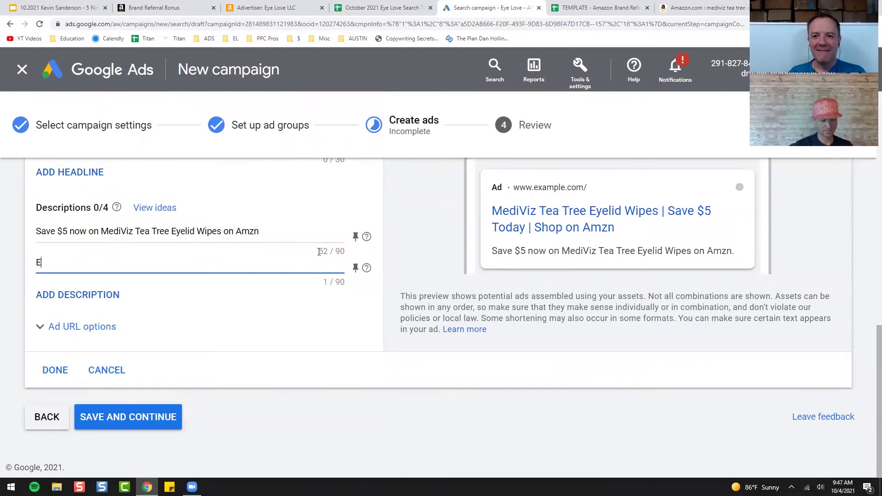
pyautogui.press('BackSpace')
pyautogui.press('BackSpace')
pyautogui.write('leasn')
pyautogui.press('BackSpace')
pyautogui.write('nsing ')
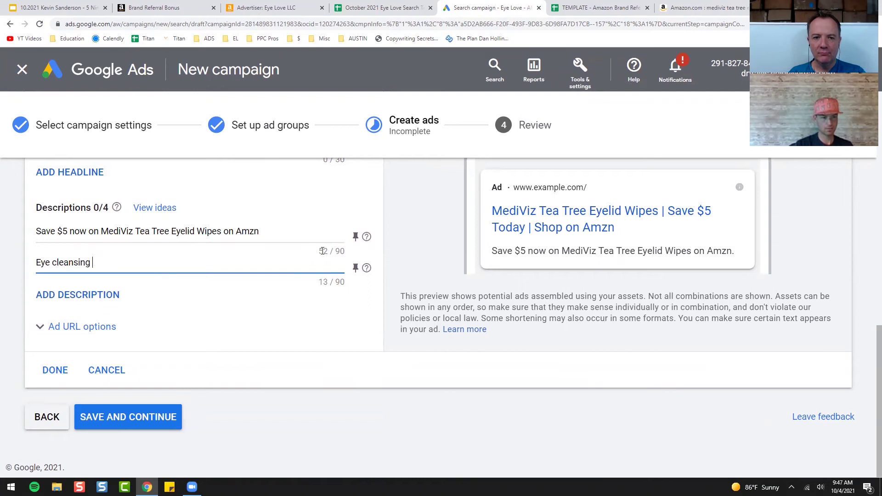
pyautogui.write('wipes limited sale.')
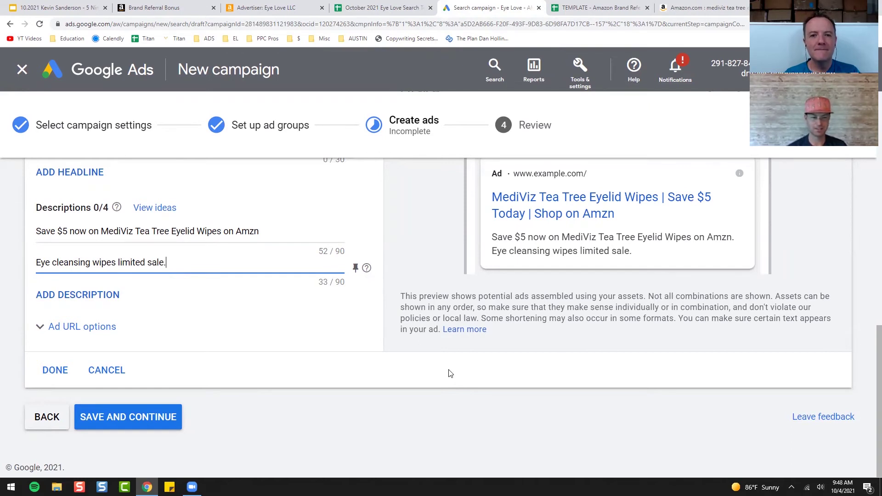
pyautogui.click(55, 374)
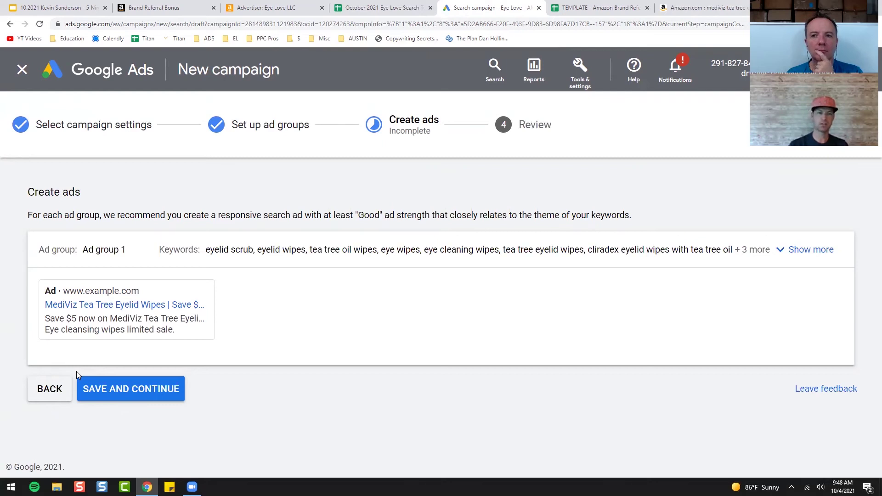
# - Switch to the October 2021 search term report and examine the terms below the highlighted ones, such as "lid scrubs for eyes"
pyautogui.hotkey('ctrl', 'shift', 'Tab')
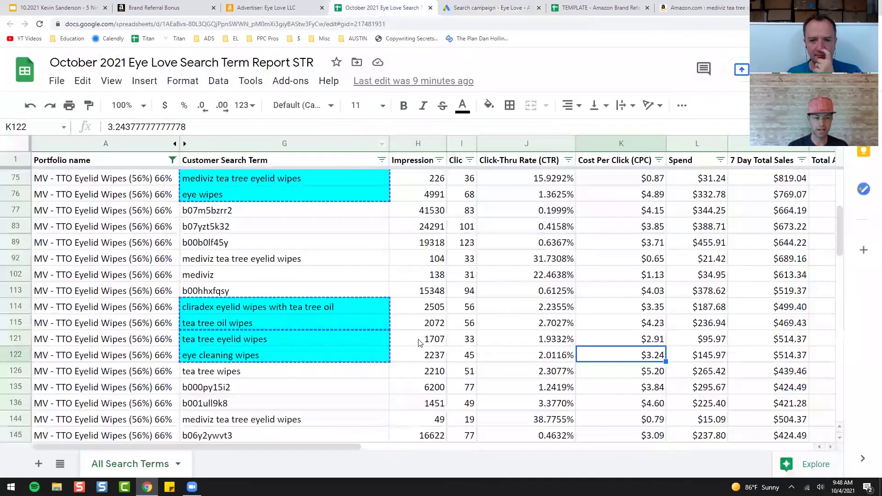
pyautogui.scroll(-5, 339, 374)
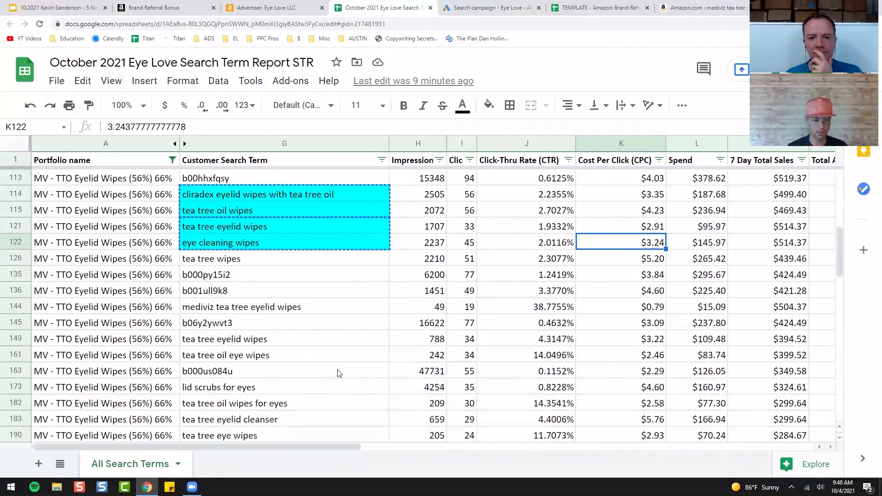
pyautogui.scroll(-1, 339, 373)
pyautogui.click(249, 357)
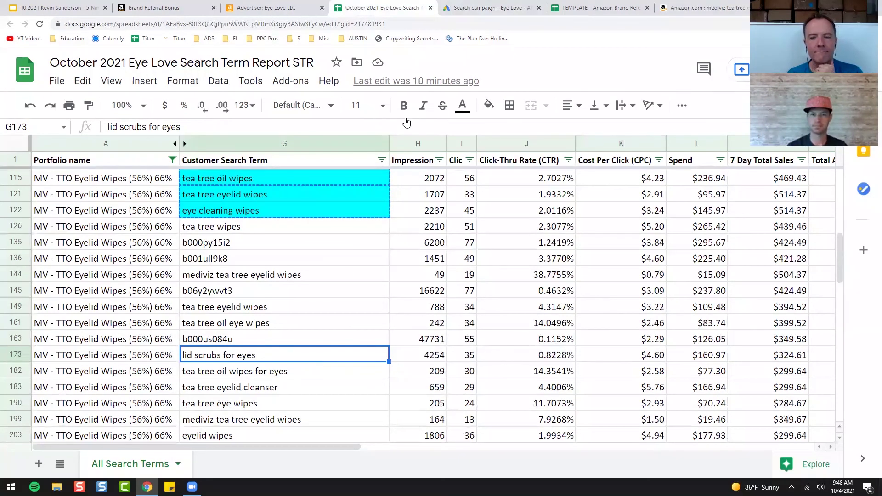
# - Return to the Google Ads draft, save and continue to the campaign review, and open the flagged ad for fixing
pyautogui.click(469, 7)
pyautogui.click(163, 396)
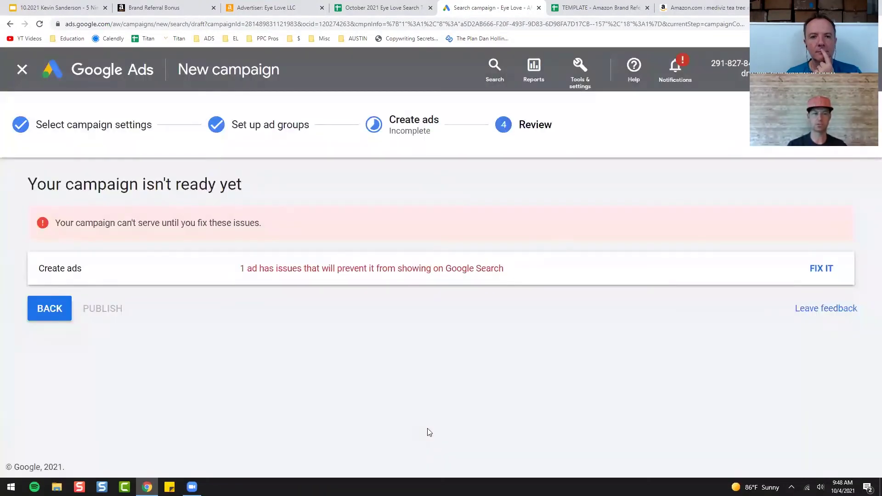
pyautogui.click(816, 272)
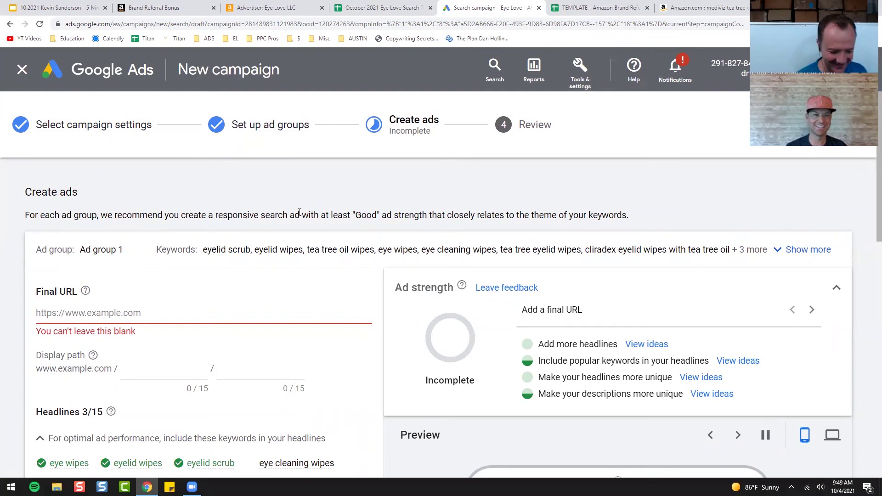
# - Switch to Amazon, open the Mediviz Tea Tree Eyelid Wipes 30-pack listing and select its URL up to the ASIN B082M71RTC
pyautogui.click(726, 7)
pyautogui.scroll(-6, 360, 307)
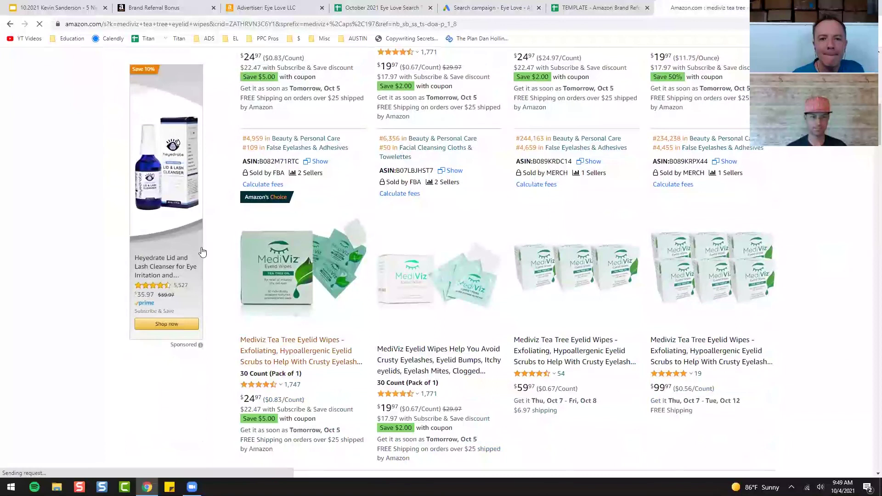
pyautogui.click(218, 250)
pyautogui.moveTo(311, 24); pyautogui.dragTo(1, 27)
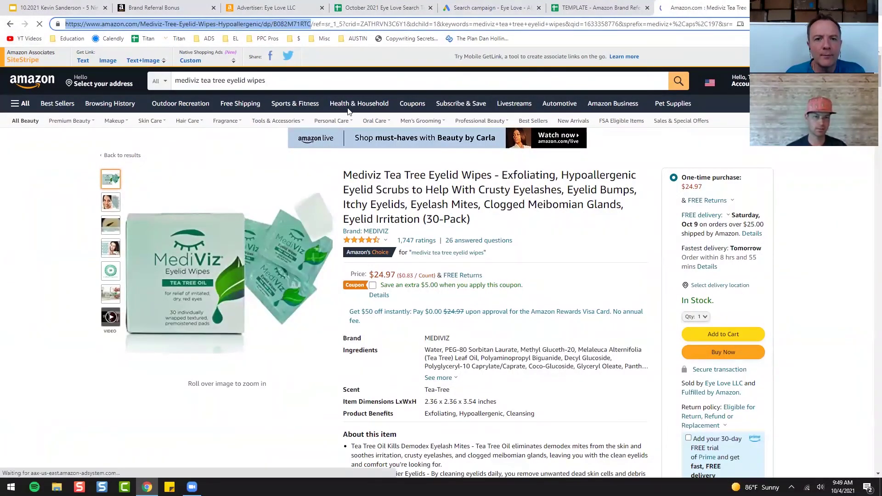
# - Start a new order in Amazon Attribution and add all products of the MEDIVIZ brand to it
pyautogui.click(277, 6)
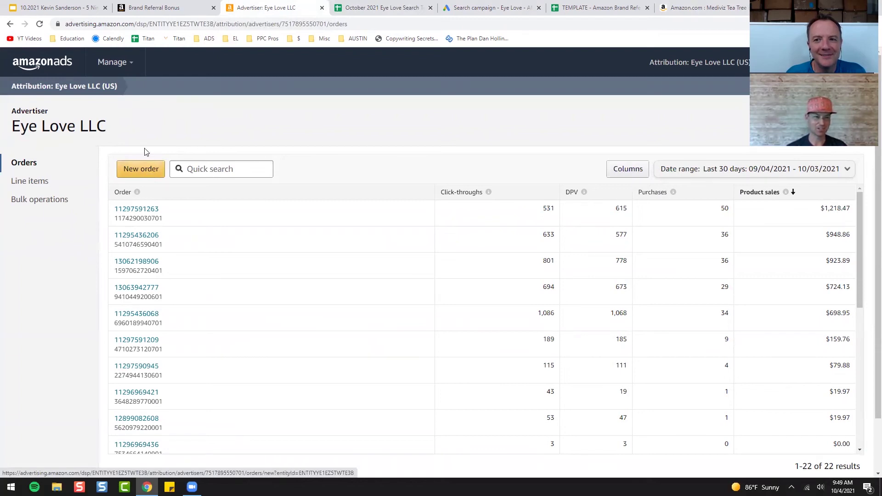
pyautogui.click(144, 171)
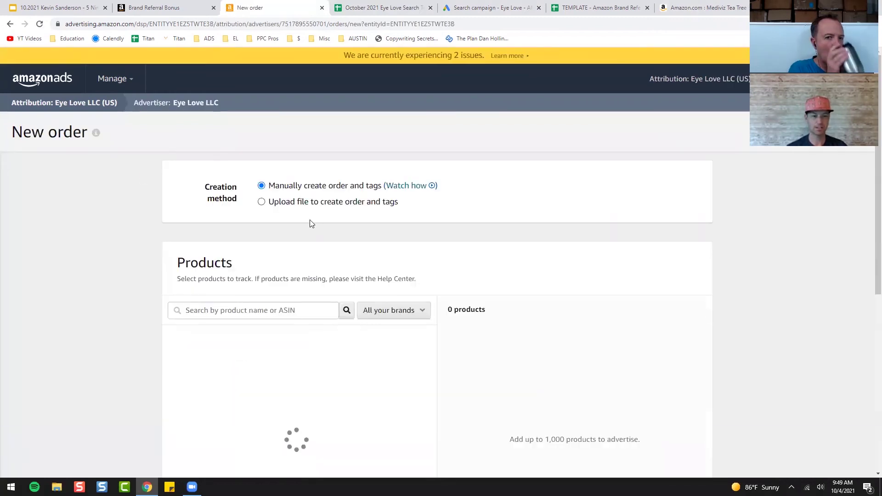
pyautogui.click(393, 311)
pyautogui.click(389, 357)
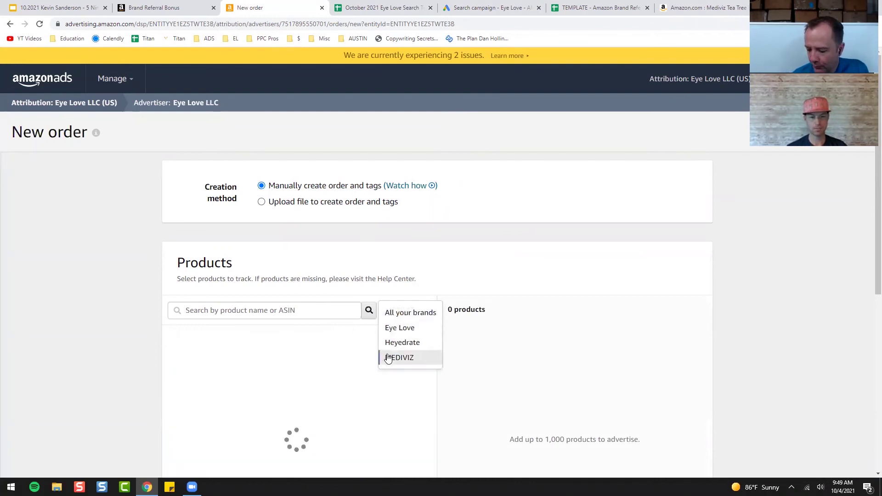
pyautogui.scroll(-3, 406, 239)
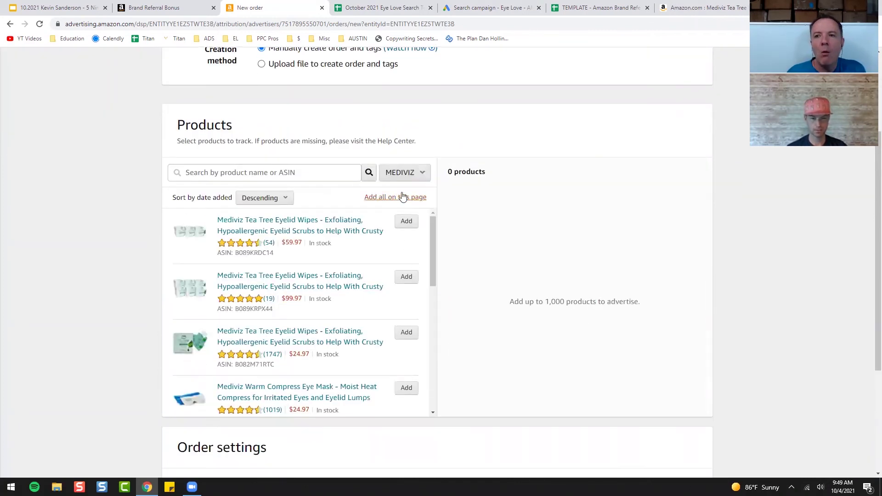
pyautogui.click(404, 198)
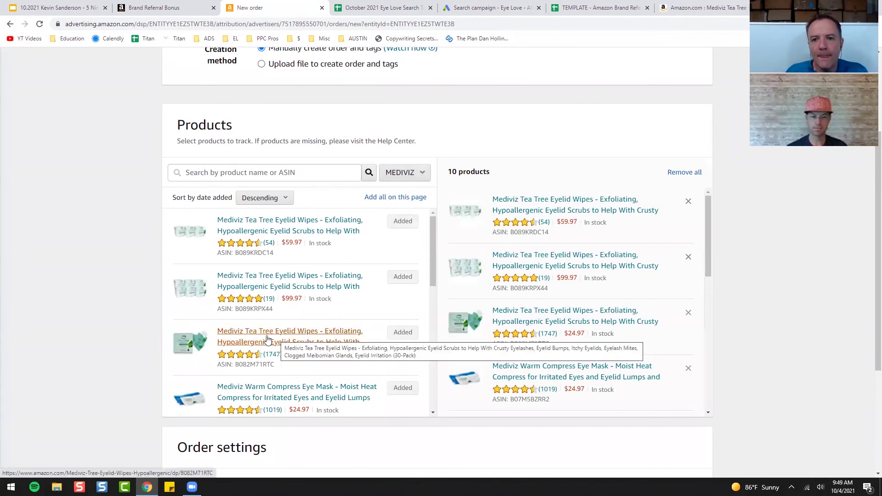
pyautogui.scroll(-2, 281, 344)
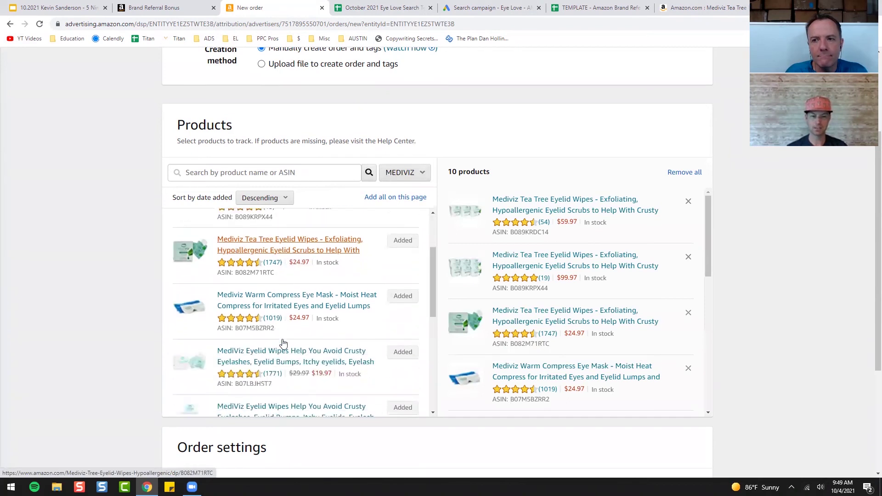
pyautogui.scroll(-5, 283, 344)
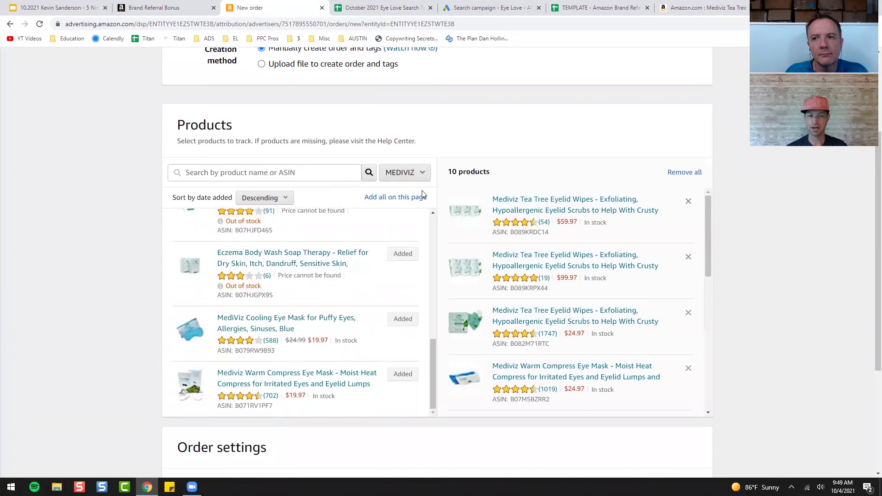
# - Widen the product filter to all brands and add every product on that page to the order
pyautogui.click(420, 173)
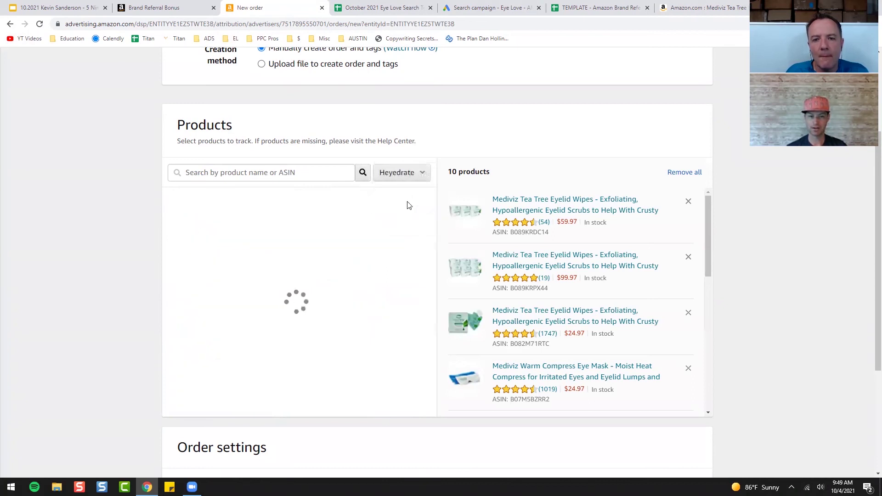
pyautogui.click(407, 179)
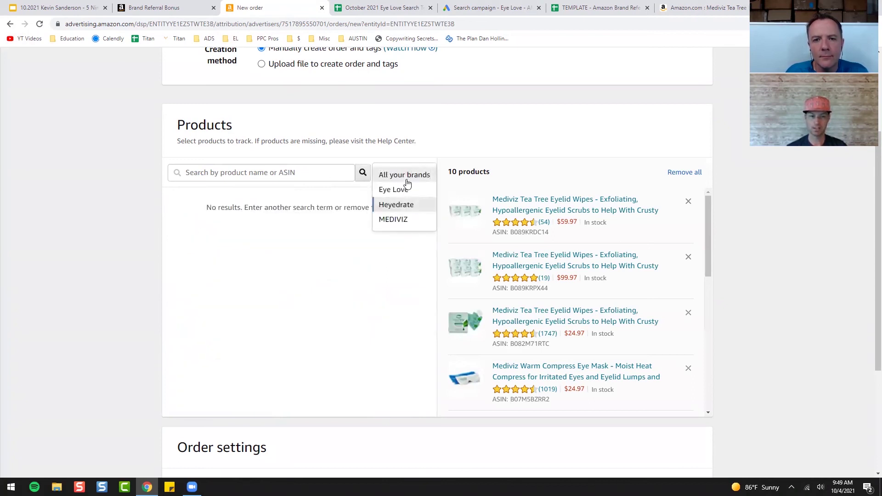
pyautogui.click(406, 177)
pyautogui.click(409, 203)
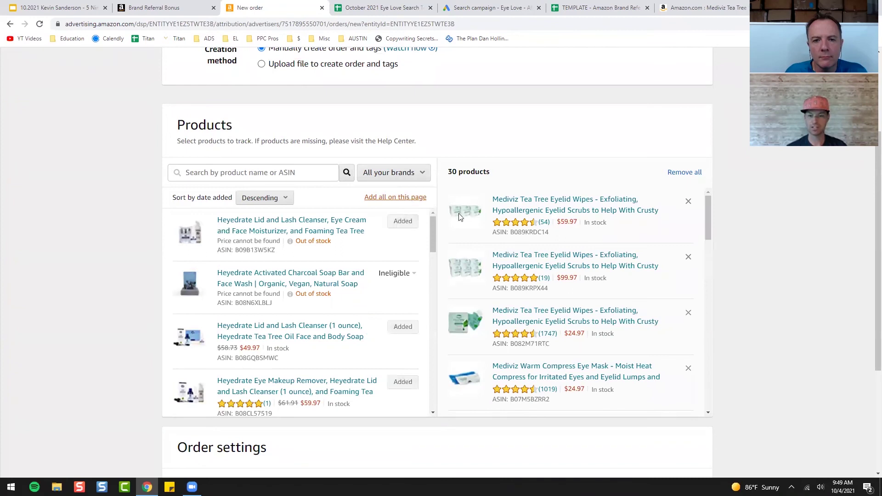
pyautogui.scroll(-10, 634, 291)
pyautogui.scroll(-10, 628, 291)
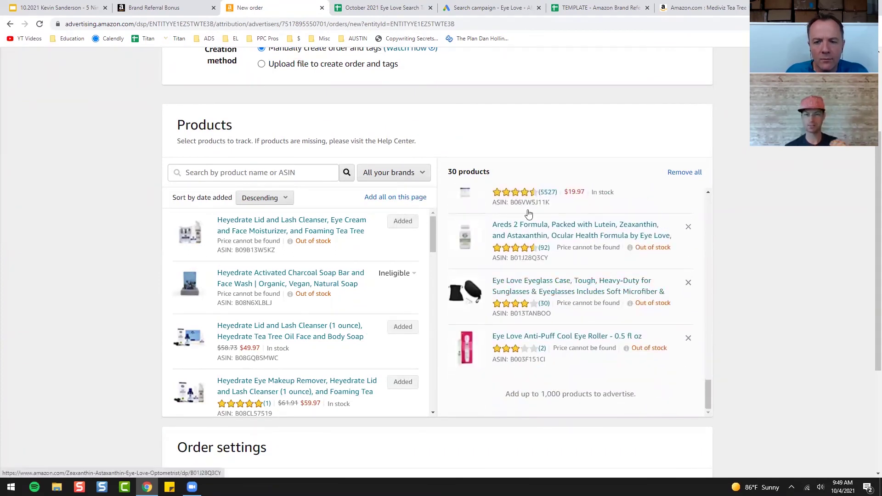
# - Switch to the Mediviz wipes listing on Amazon and examine its frequently bought together and related products sections
pyautogui.hotkey('ctrl', '9')
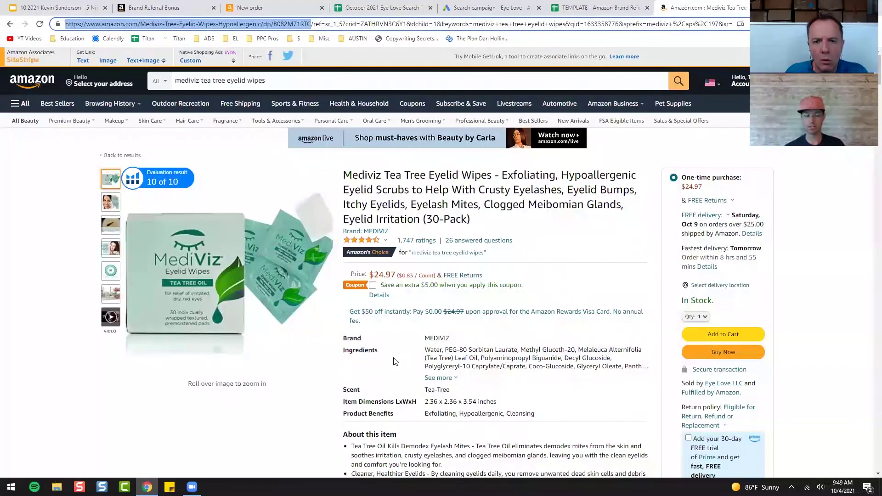
pyautogui.scroll(-1, 490, 377)
pyautogui.scroll(-15, 488, 377)
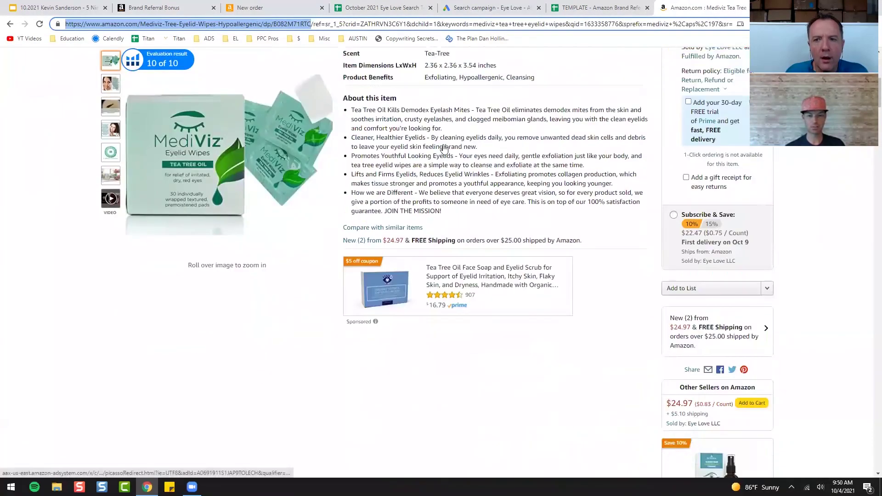
pyautogui.scroll(-10, 507, 381)
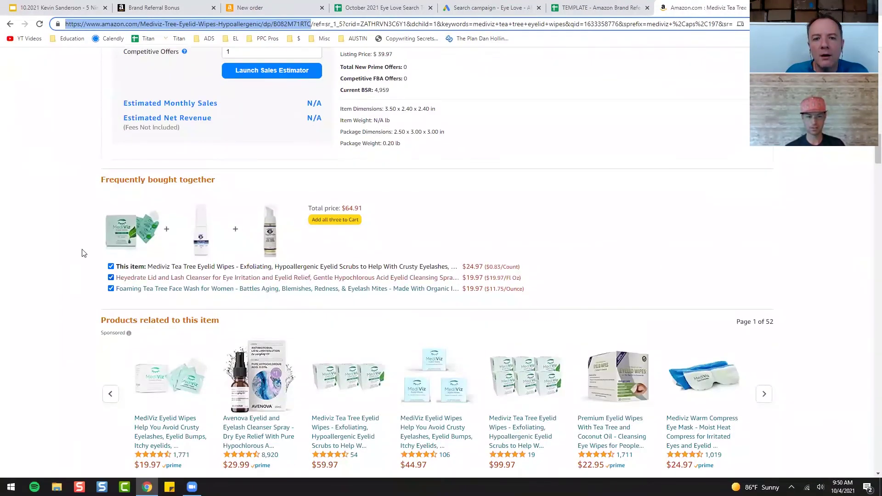
pyautogui.scroll(-3, 258, 276)
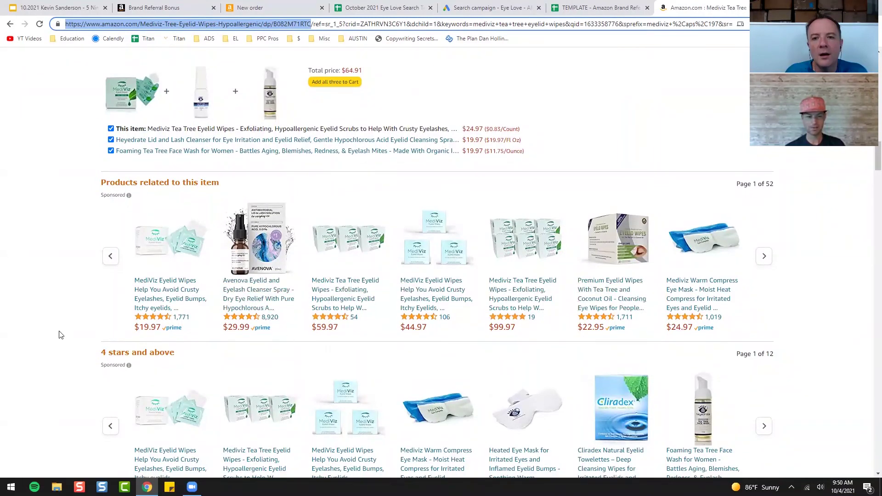
pyautogui.scroll(-3, 174, 285)
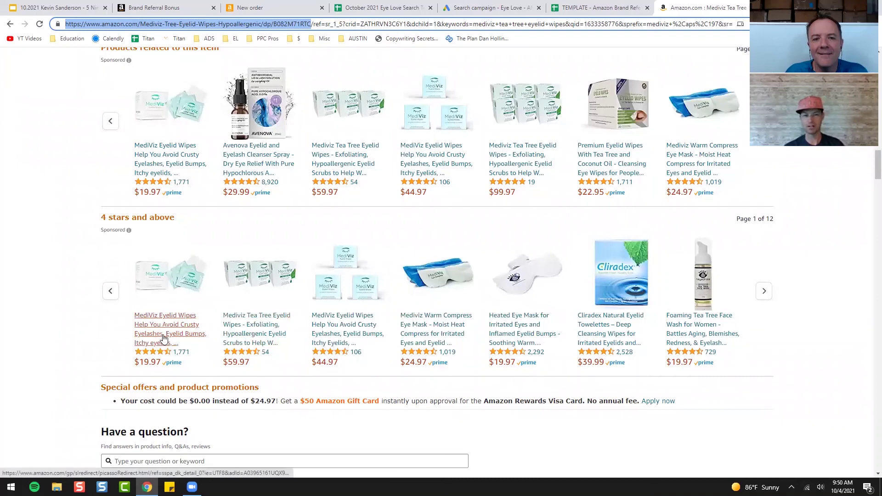
pyautogui.scroll(2, 175, 345)
pyautogui.scroll(20, 182, 353)
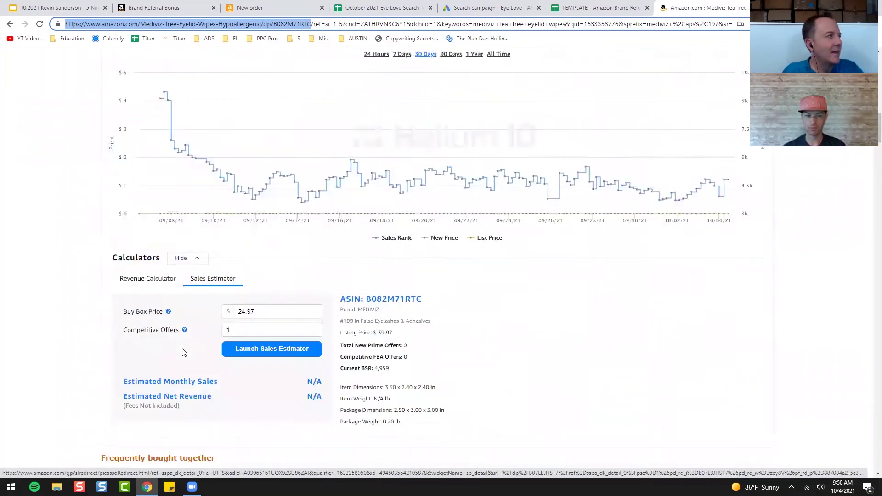
pyautogui.scroll(5, 179, 332)
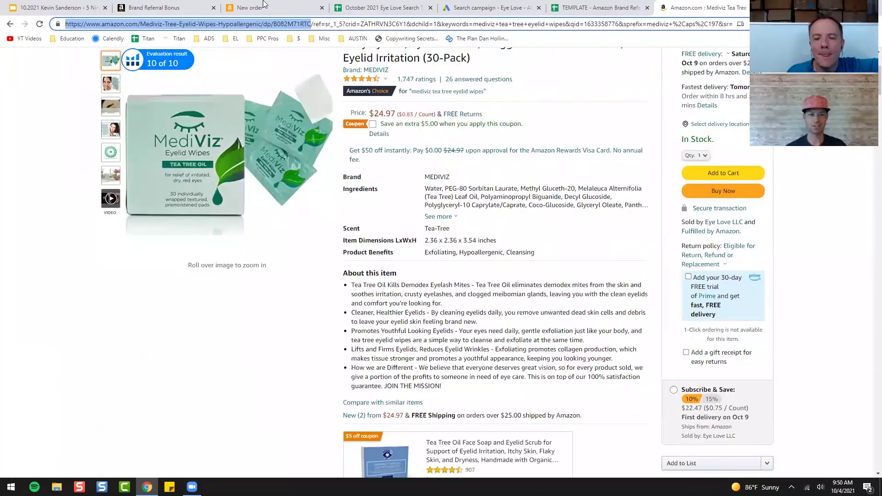
# - Return to the new attribution order and name it "02 Google Ads - Mediviz TTO Eyelid Wipes Amazon Atrtibution"
pyautogui.hotkey('ctrl', '3')
pyautogui.scroll(-2, 600, 269)
pyautogui.scroll(5, 600, 269)
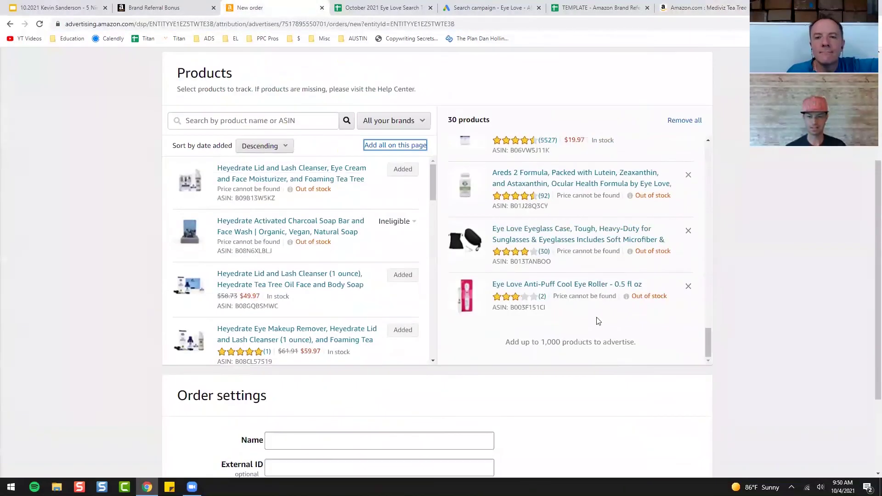
pyautogui.scroll(-3, 597, 317)
pyautogui.scroll(5, 604, 291)
pyautogui.scroll(15, 603, 289)
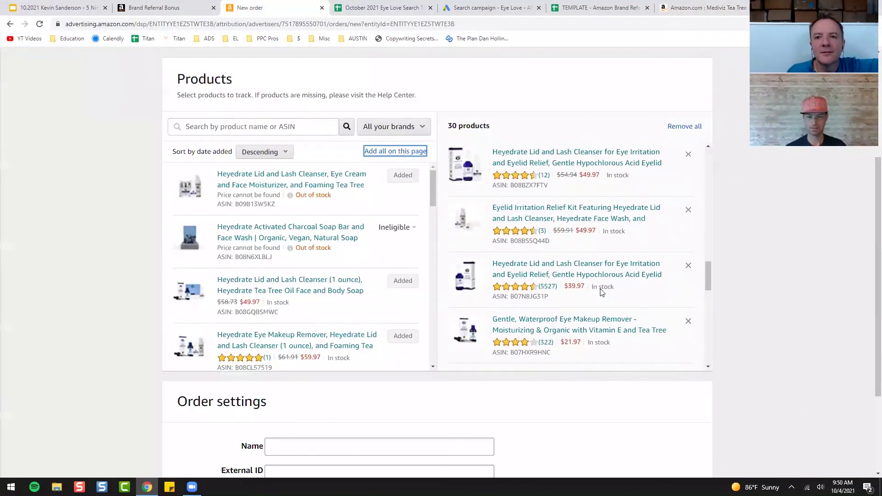
pyautogui.scroll(-3, 96, 282)
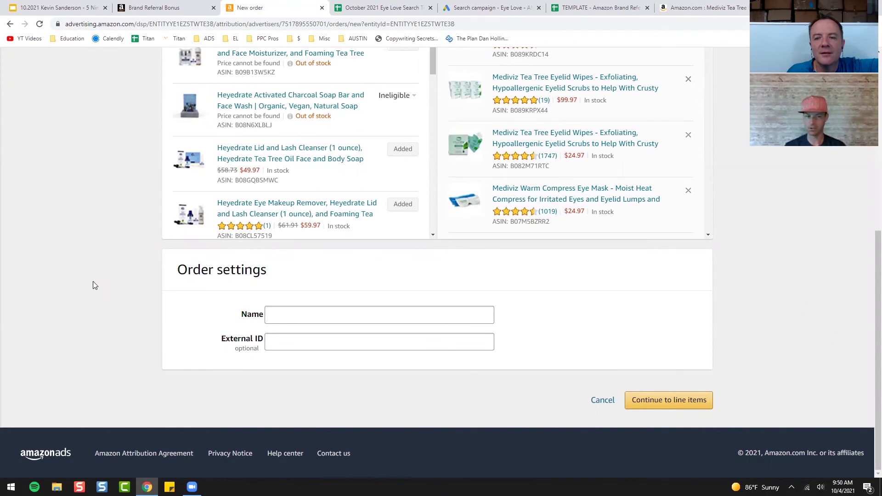
pyautogui.click(301, 316)
pyautogui.write('02')
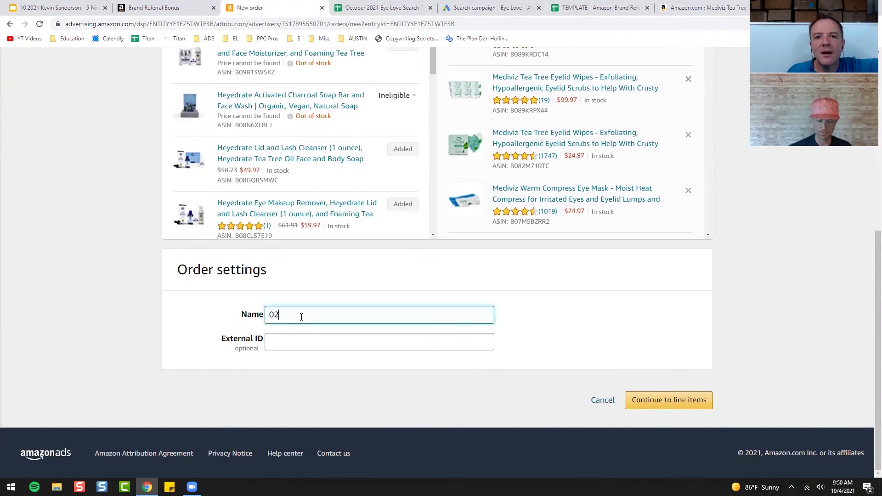
pyautogui.write(' Google Ads')
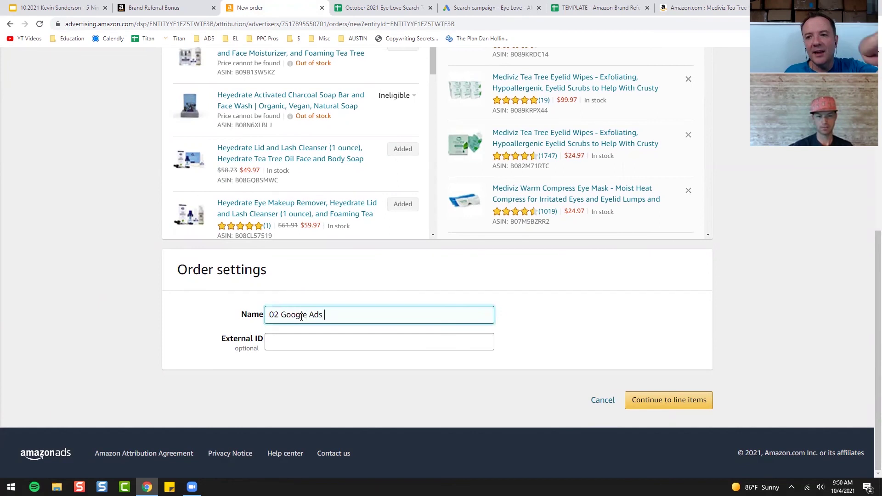
pyautogui.write(' - Medivz')
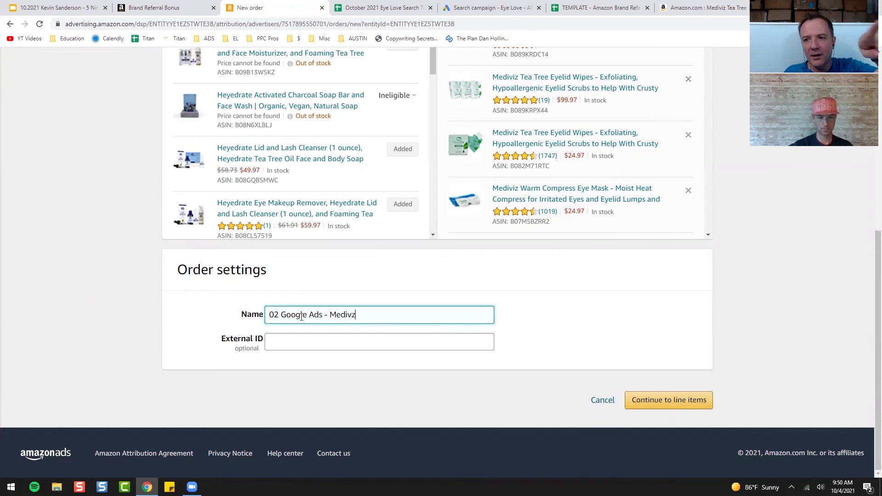
pyautogui.write('i')
pyautogui.write(' TTO Eyelid Wipes Amazon Atrtibution')
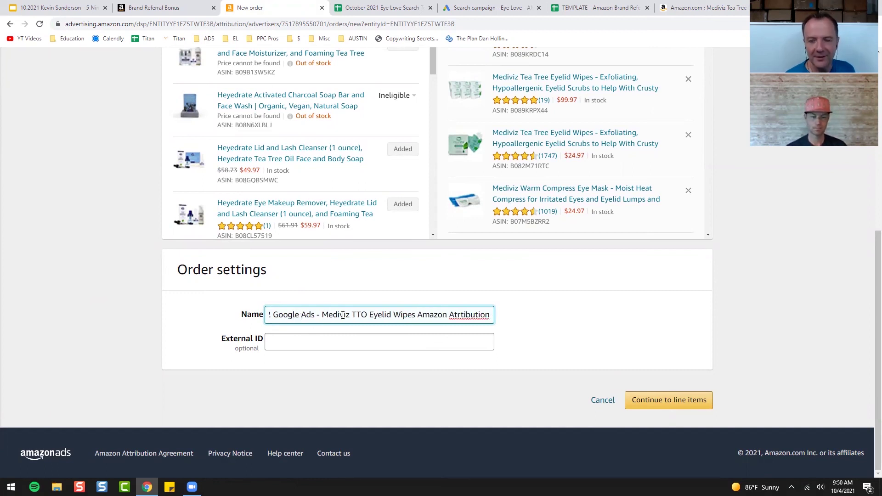
# - Copy the order name into the External ID and continue to the order's line items
pyautogui.hotkey('ctrl', 'a')
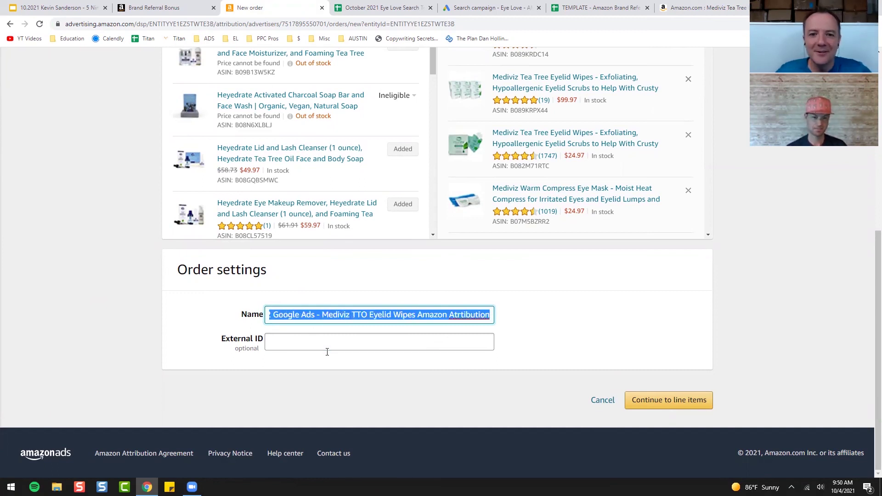
pyautogui.click(327, 352)
pyautogui.write('02 Google Ads - Mediviz TTO Eyelid Wipes Amazon Atrtibution')
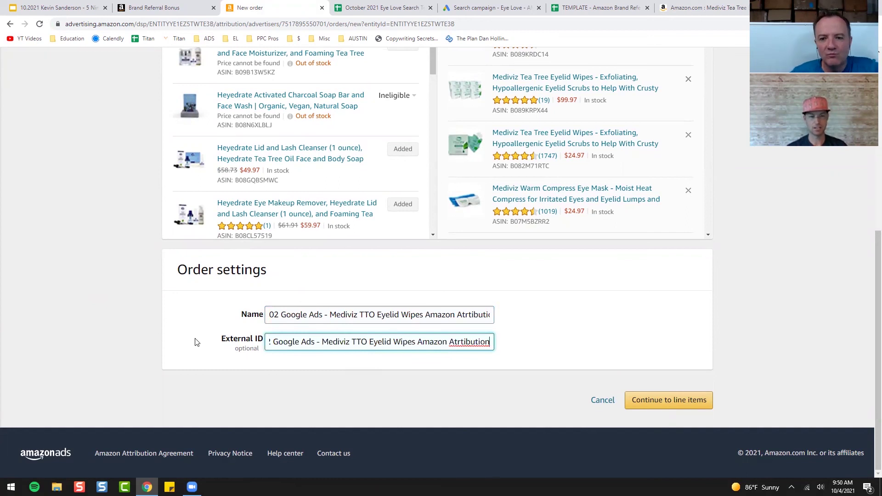
pyautogui.click(116, 364)
pyautogui.scroll(7, 116, 364)
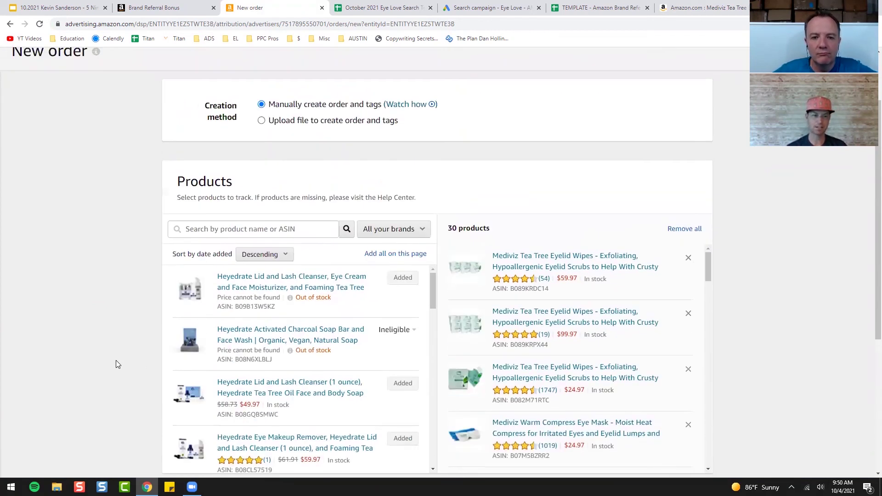
pyautogui.scroll(-6, 120, 363)
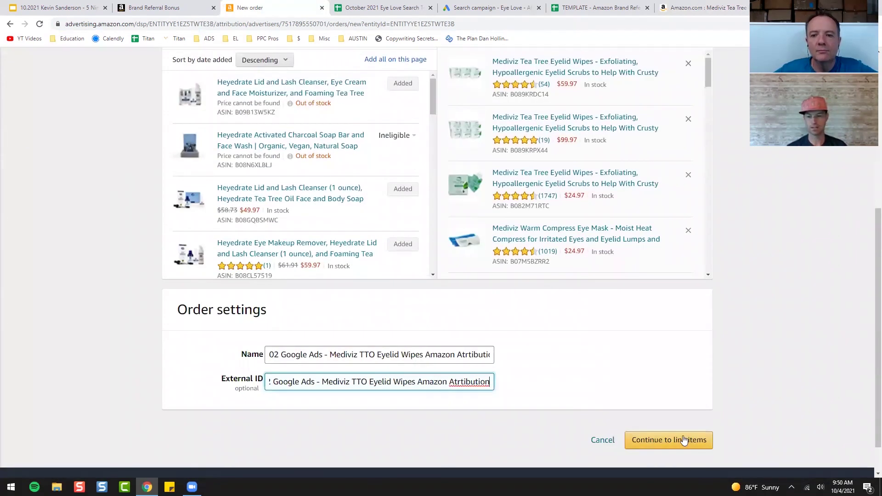
pyautogui.click(682, 441)
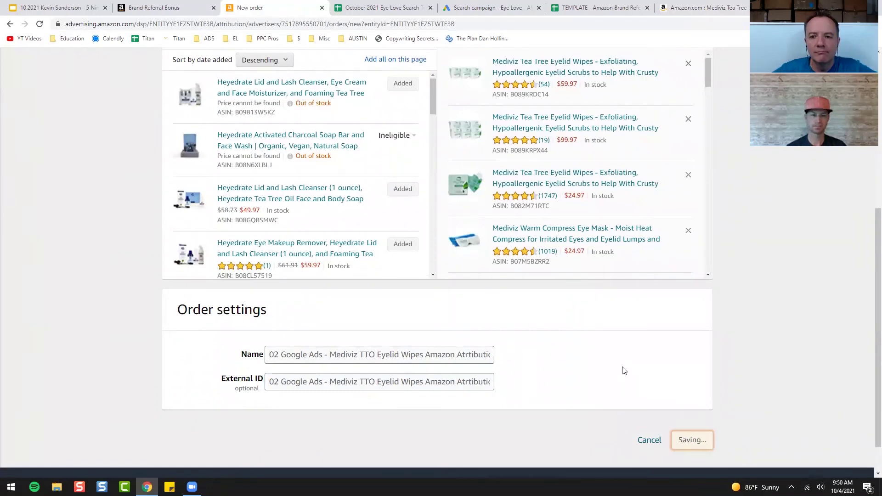
# - Copy the Amazon listing URL of the Mediviz wipes and name the new line item "02 - Google Search to MediViz TTO Eyelid Wipes"
pyautogui.click(662, 7)
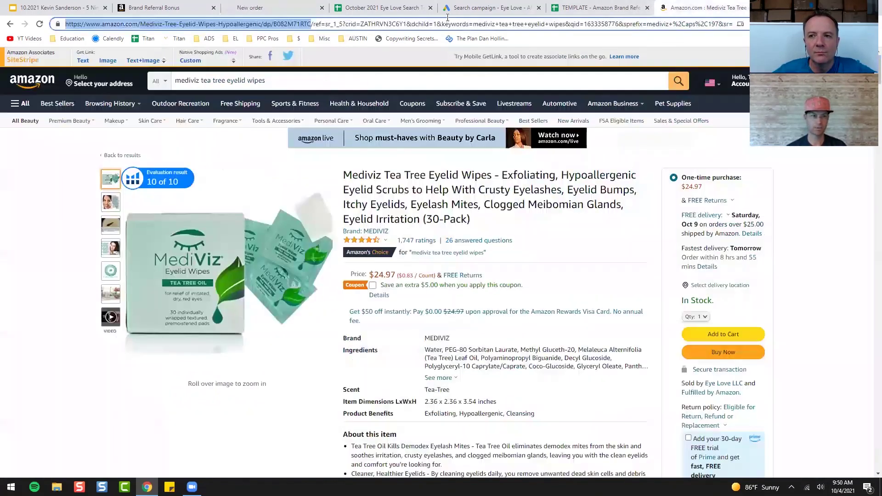
pyautogui.click(283, 7)
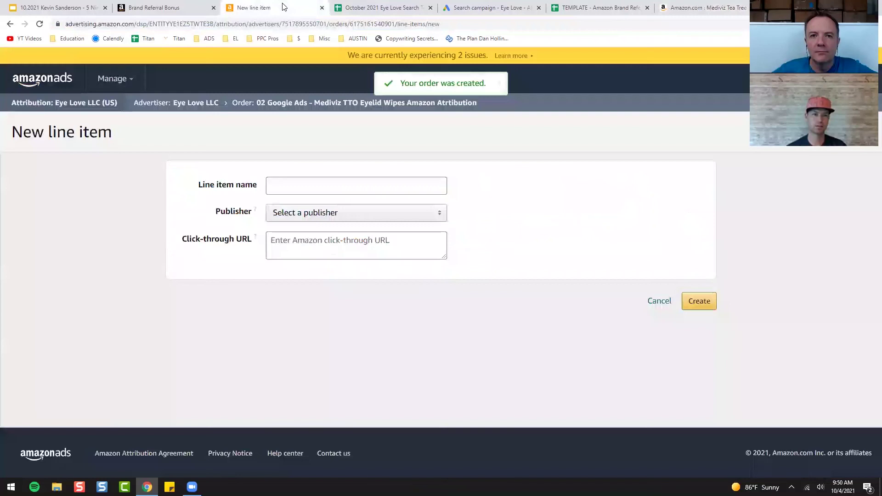
pyautogui.click(308, 184)
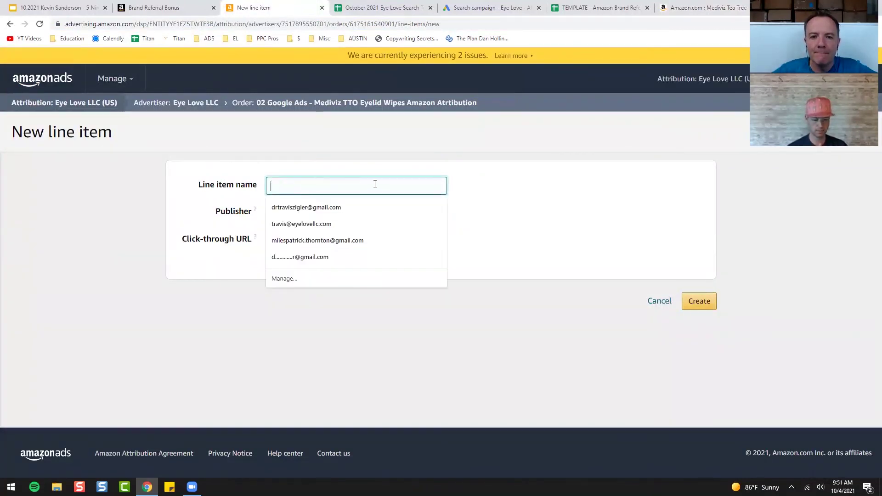
pyautogui.write('Google Search to MediViz T')
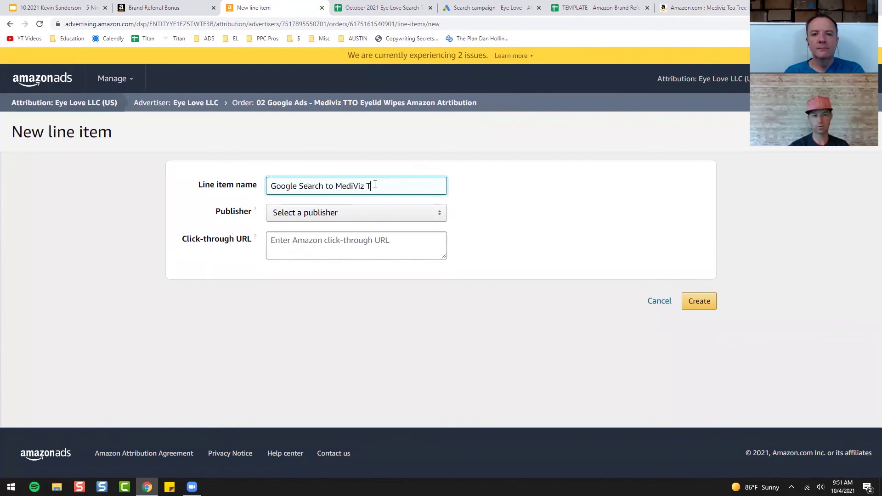
pyautogui.write('TO Eyelid ')
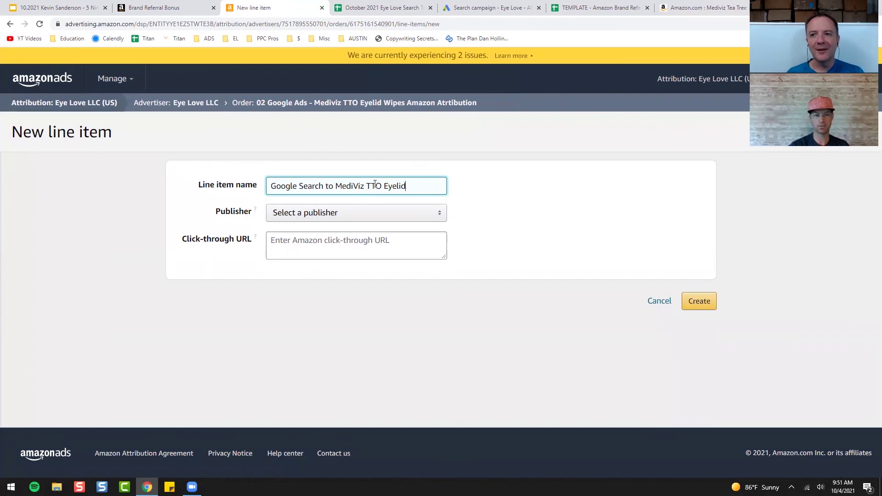
pyautogui.write('Wipes')
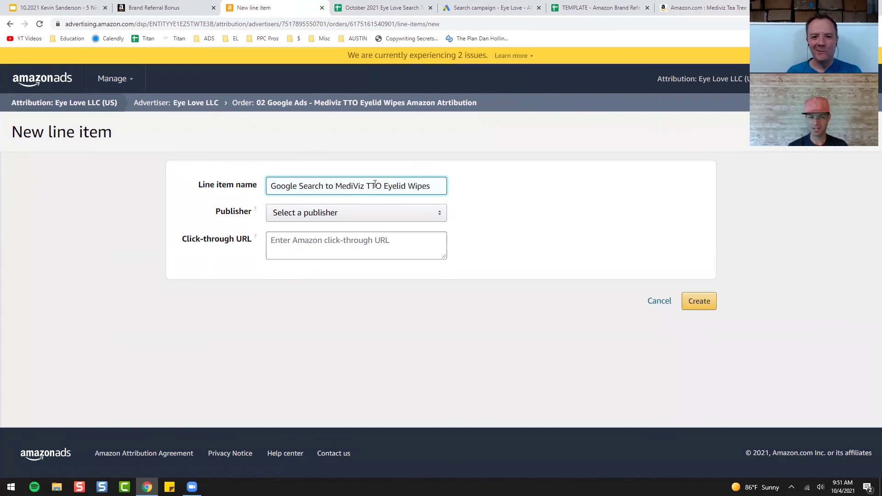
pyautogui.click(271, 187)
pyautogui.write('02 -')
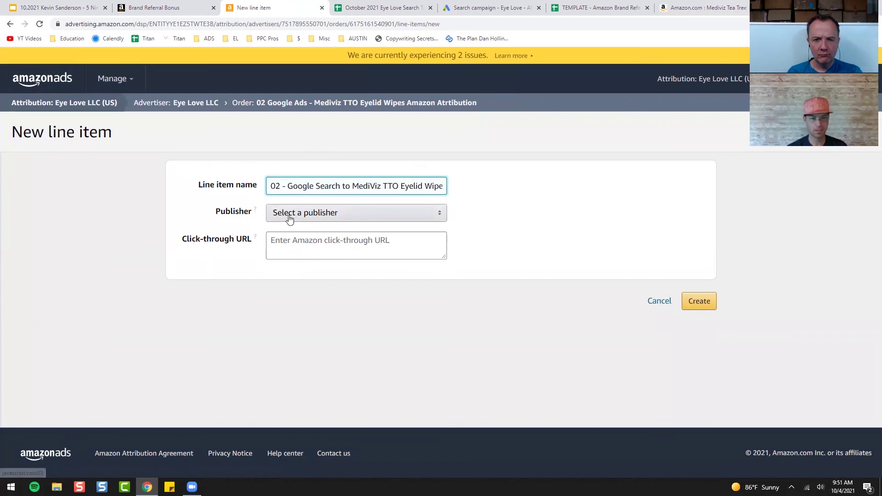
# - Set the line item's publisher to Google Adwords and its channel to Search
pyautogui.click(289, 216)
pyautogui.write('gog')
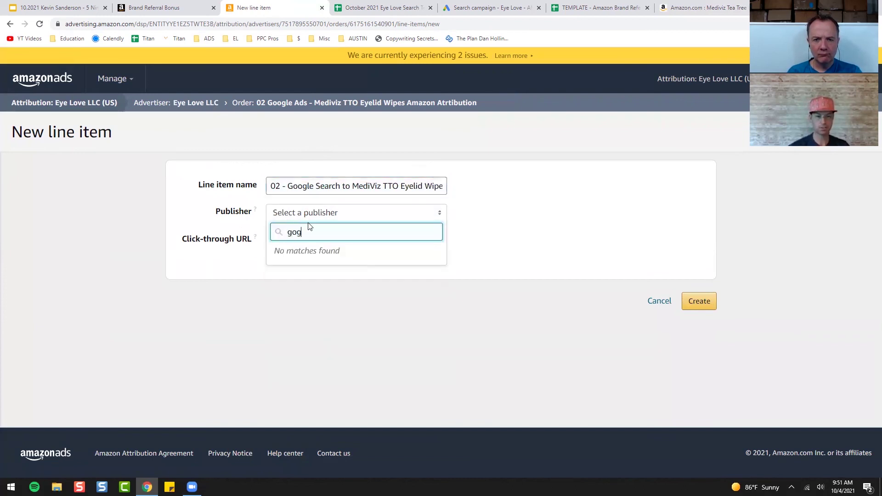
pyautogui.press('BackSpace')
pyautogui.write('ogle')
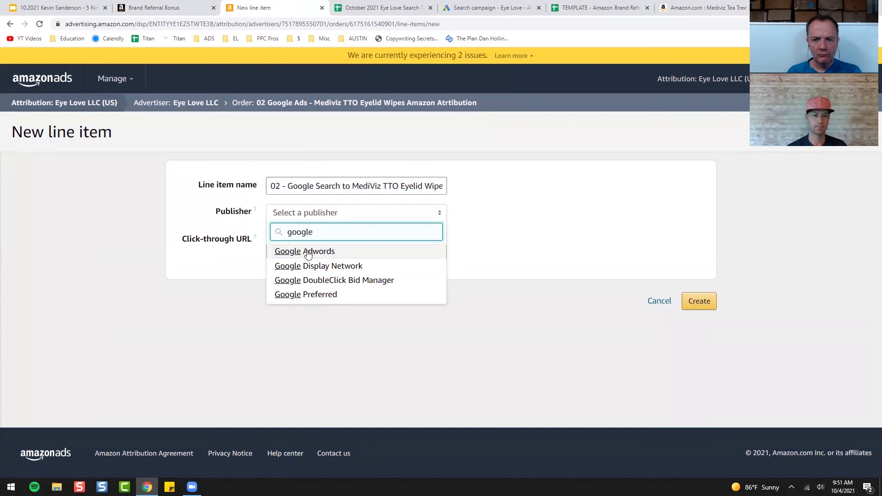
pyautogui.click(309, 252)
pyautogui.click(309, 239)
pyautogui.click(310, 242)
pyautogui.click(300, 267)
pyautogui.write('https://www.amazon.com/Mediviz-Tree-Eyelid-Wipes-Hypoallergenic/dp/B082M71RTC')
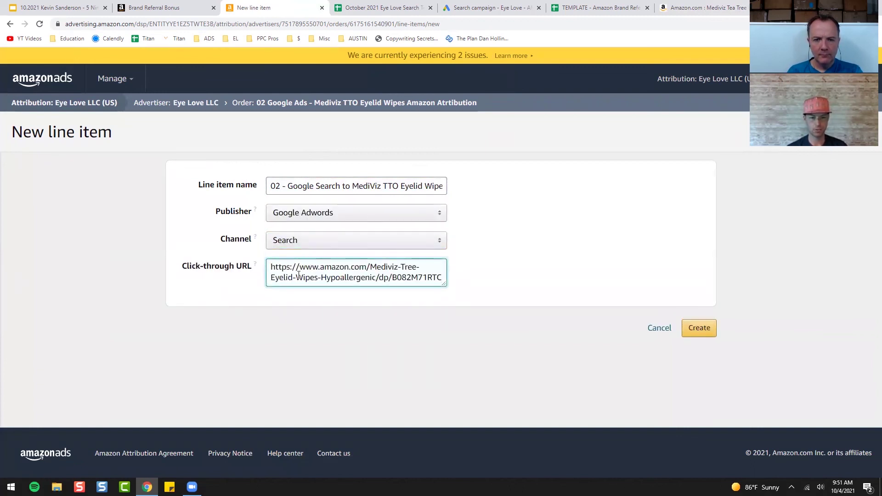
pyautogui.click(707, 332)
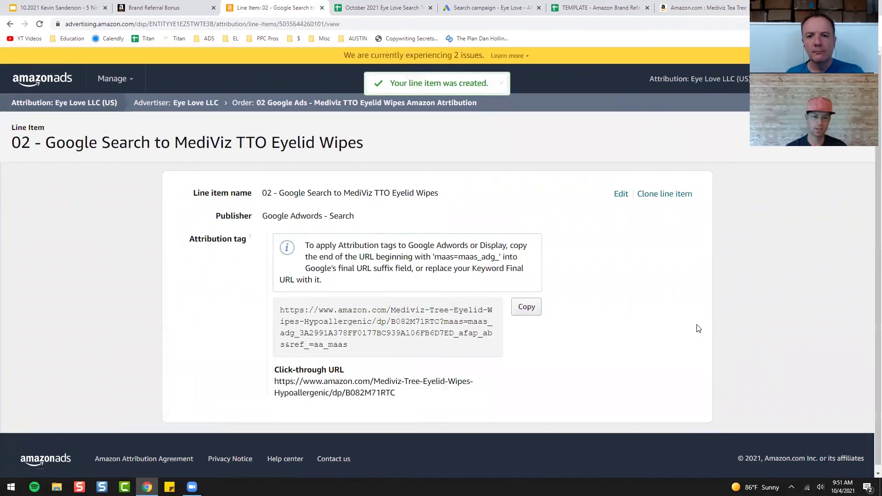
# - Copy the line item's attribution tag URL and paste it as the Final URL of the ad in the Google Ads campaign
pyautogui.click(524, 307)
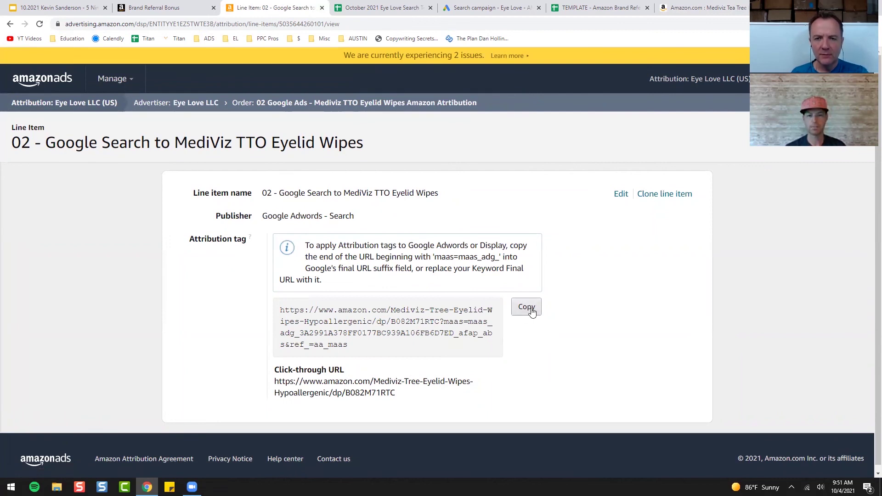
pyautogui.click(527, 307)
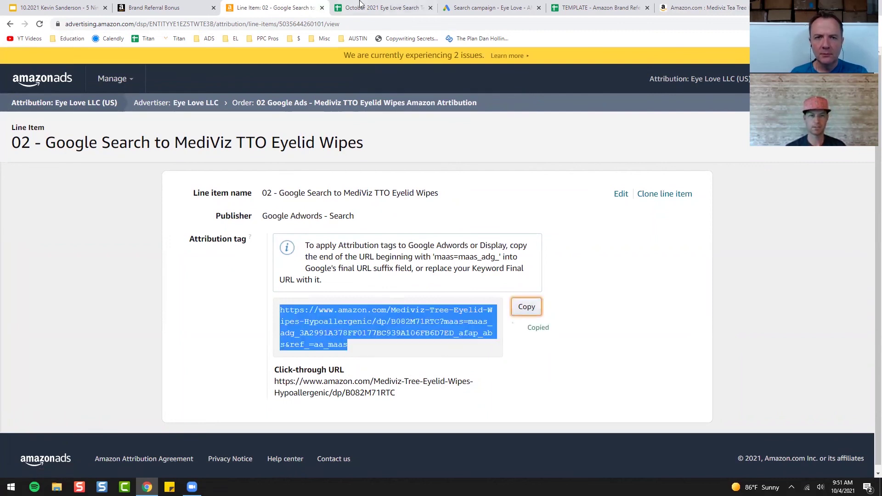
pyautogui.click(455, 8)
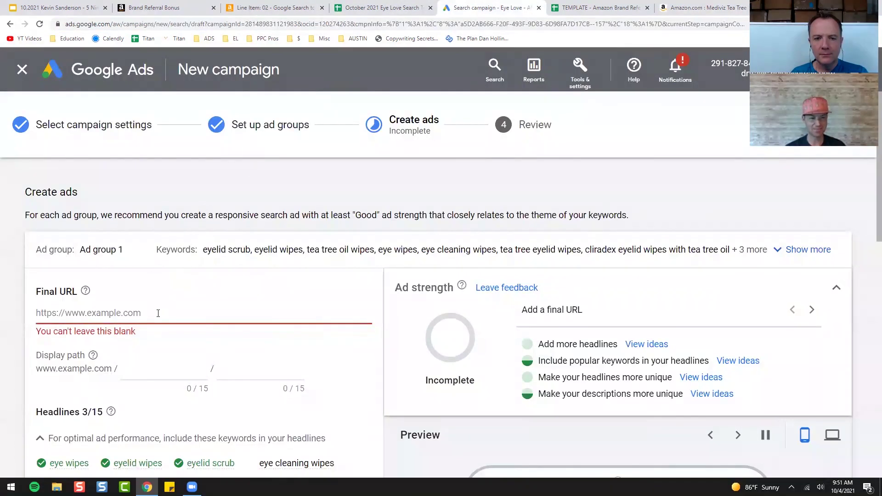
pyautogui.hotkey('ctrl', 'v')
# - Set the first part of the ad's display path to "Eyelid Wipes"
pyautogui.scroll(-1, 170, 311)
pyautogui.click(170, 302)
pyautogui.write('Eyelid W')
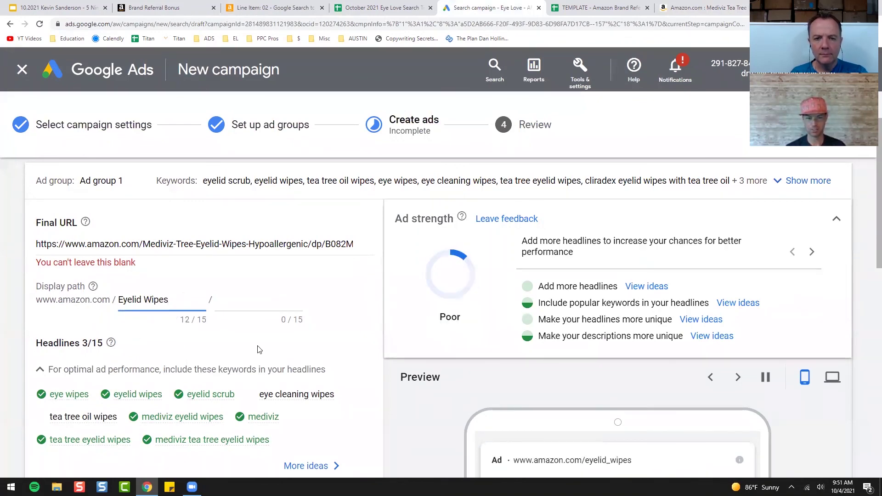
# - Check the ad's headlines, descriptions and tagged final URL, and save the ad to continue to the campaign review
pyautogui.scroll(-3, 496, 343)
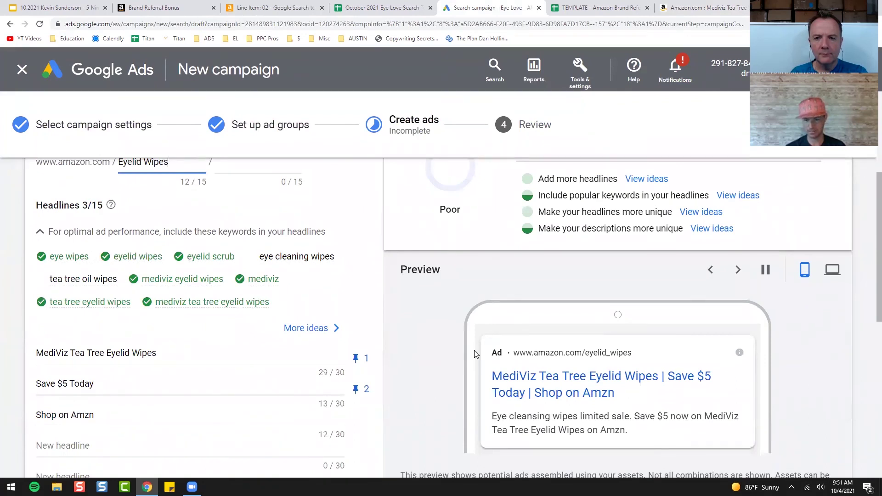
pyautogui.scroll(-5, 476, 354)
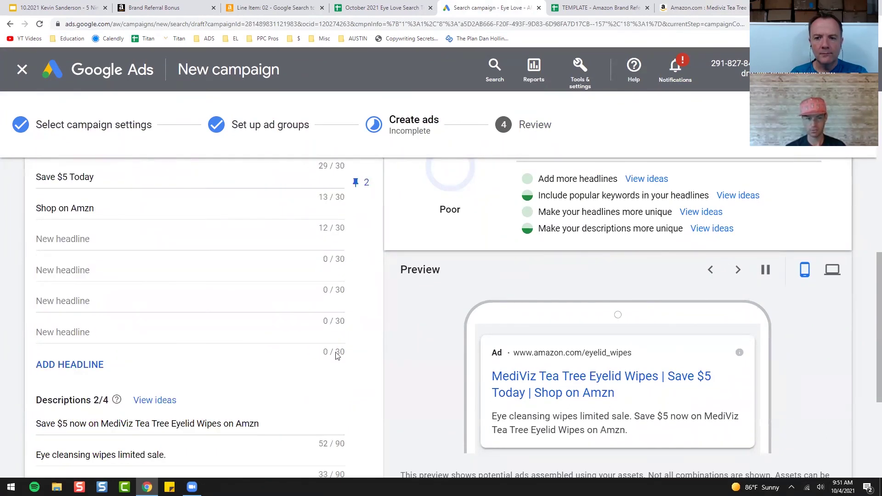
pyautogui.scroll(10, 338, 356)
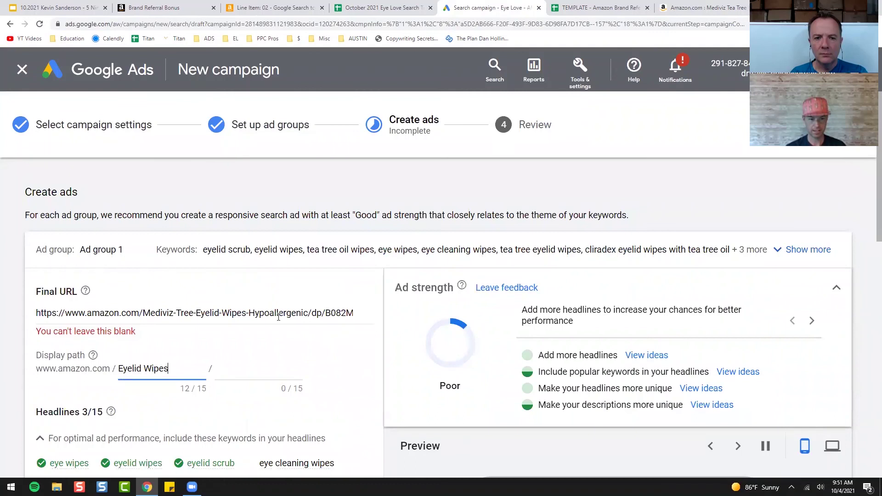
pyautogui.moveTo(250, 313); pyautogui.dragTo(384, 316)
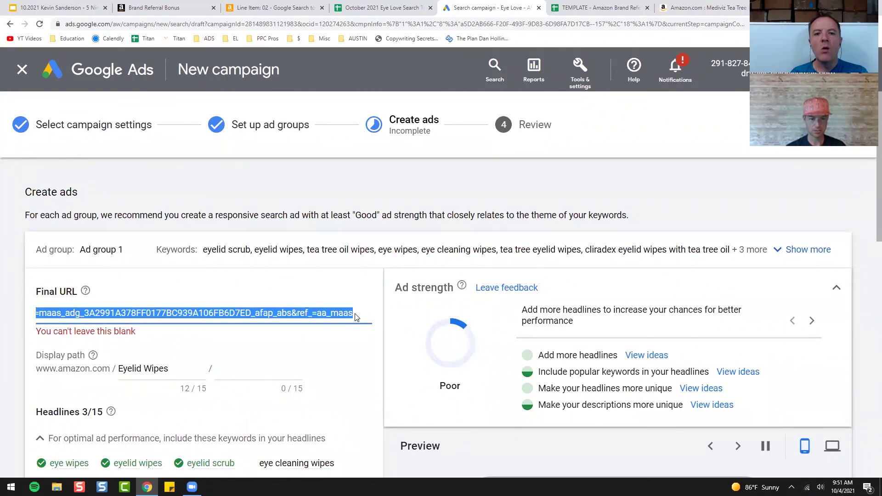
pyautogui.scroll(-10, 388, 386)
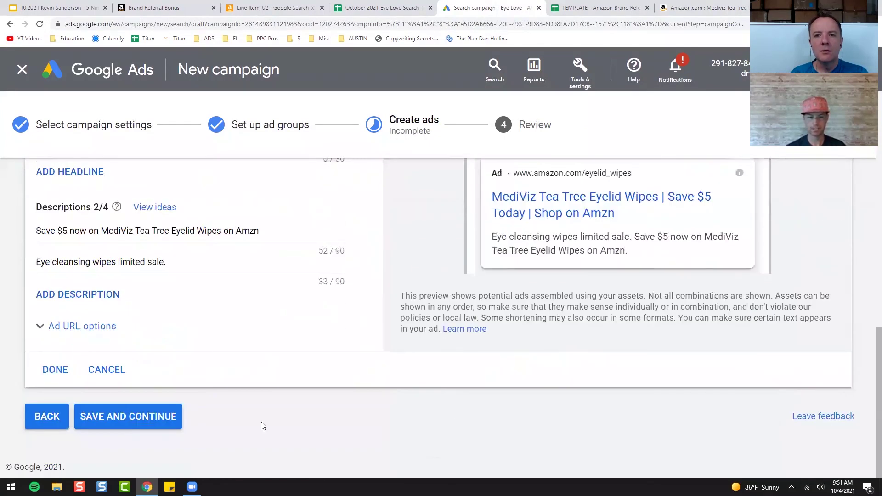
pyautogui.click(136, 419)
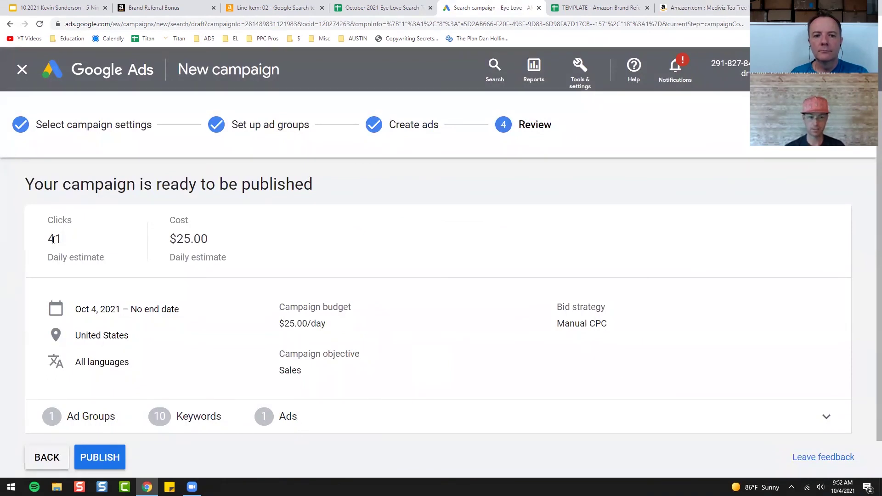
pyautogui.scroll(-1, 266, 291)
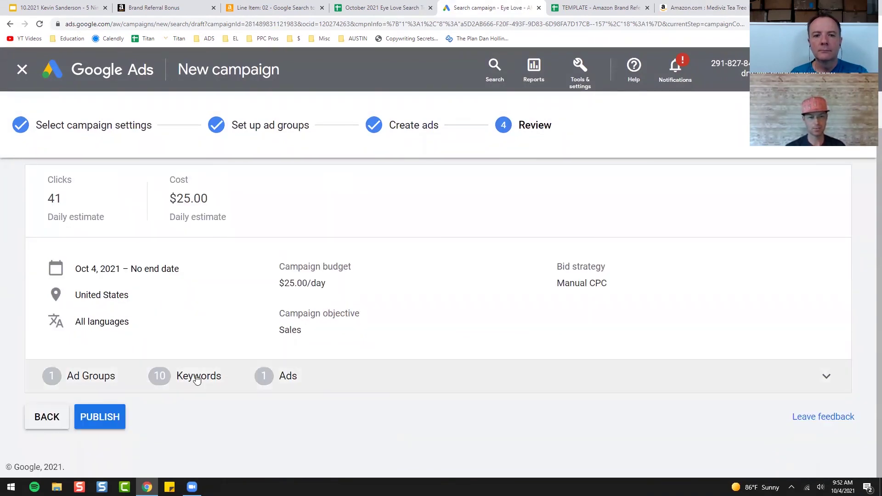